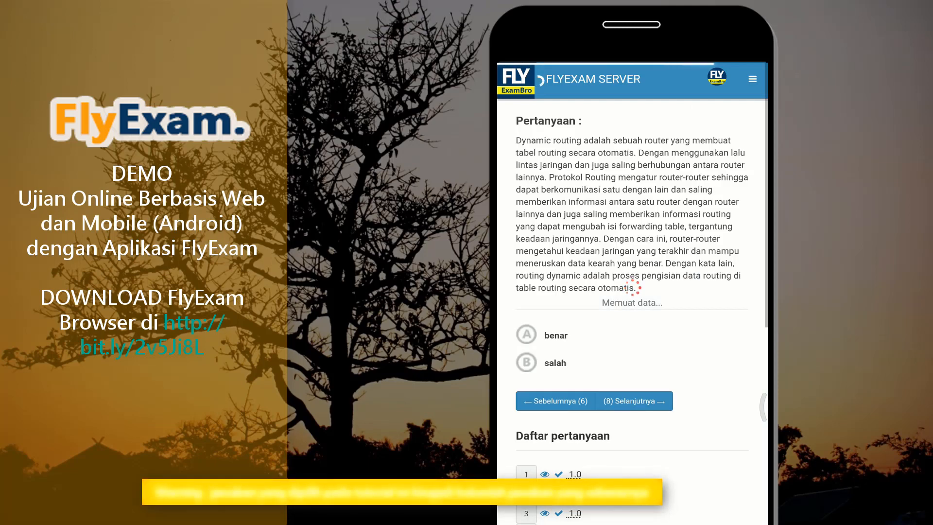
# Answer questions 7–10 with benar, salah, option A and option C
pyautogui.click(526, 334)
pyautogui.click(634, 400)
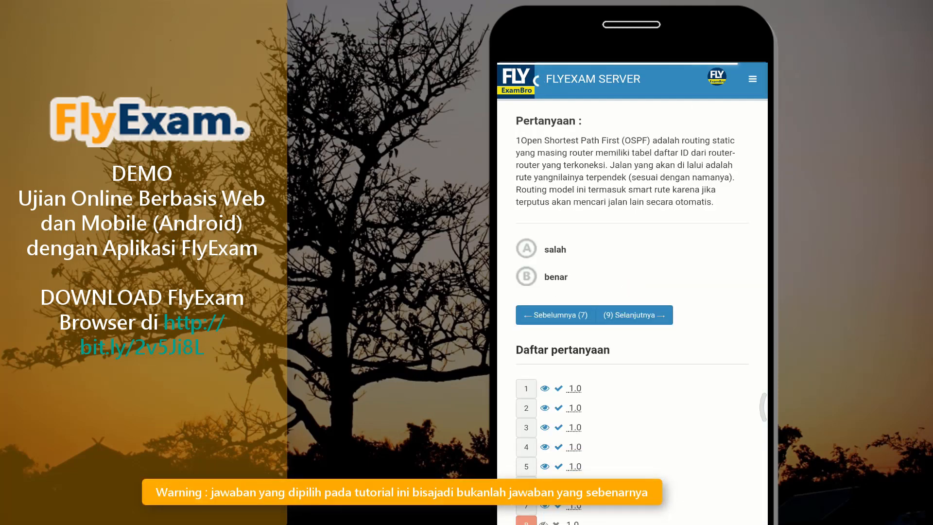
pyautogui.click(526, 248)
pyautogui.click(634, 315)
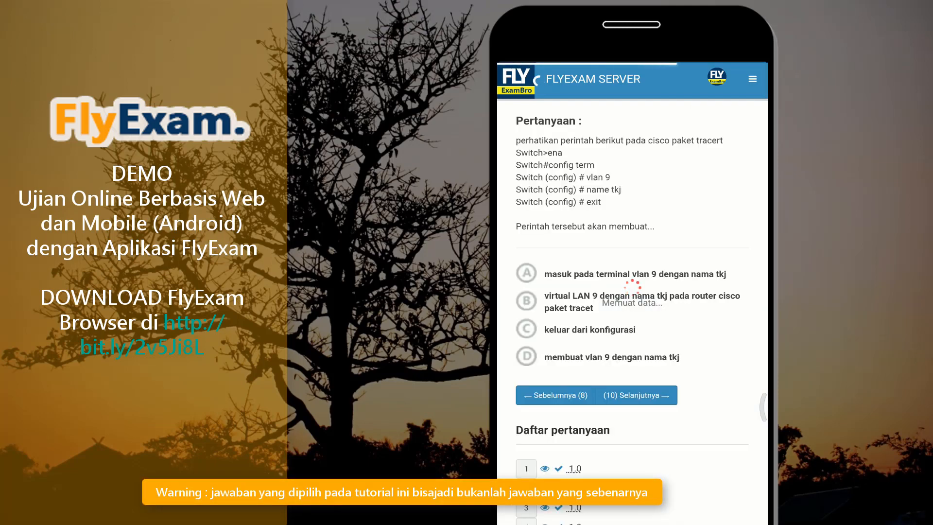
pyautogui.click(526, 272)
pyautogui.click(637, 394)
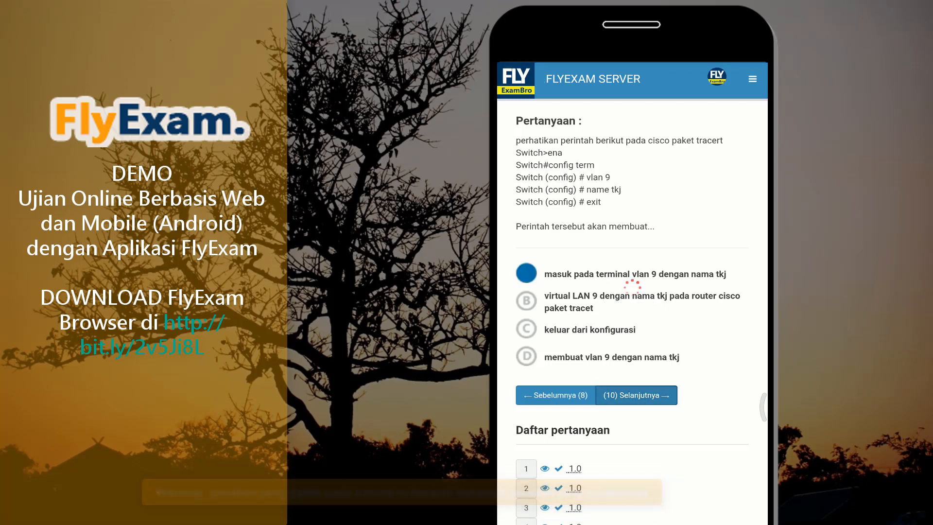
pyautogui.click(526, 280)
pyautogui.click(636, 360)
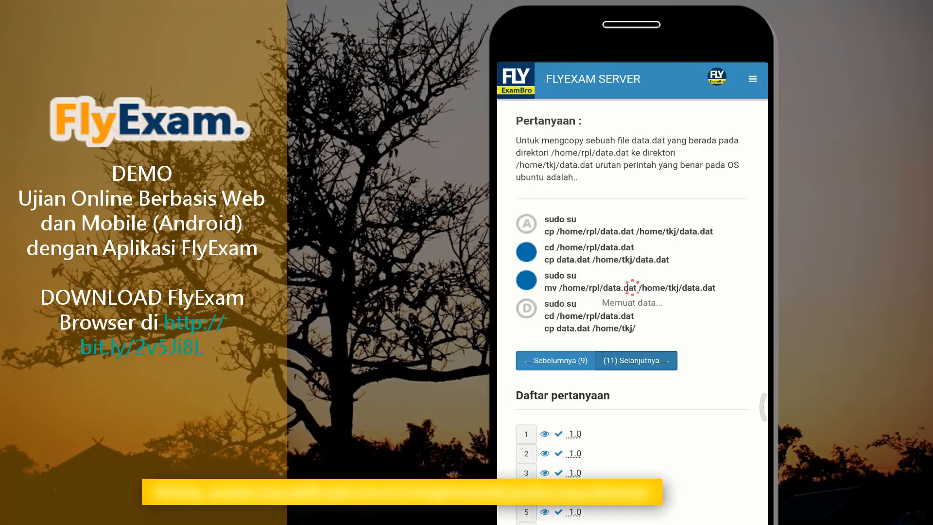
# Go back to question 6 in the question list and answer Salah
pyautogui.scroll(-5, 631, 292)
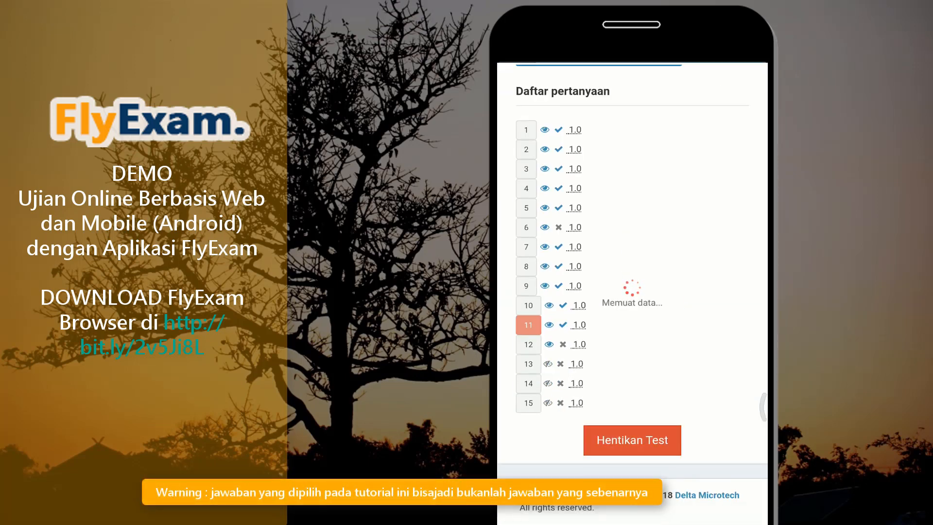
pyautogui.click(526, 227)
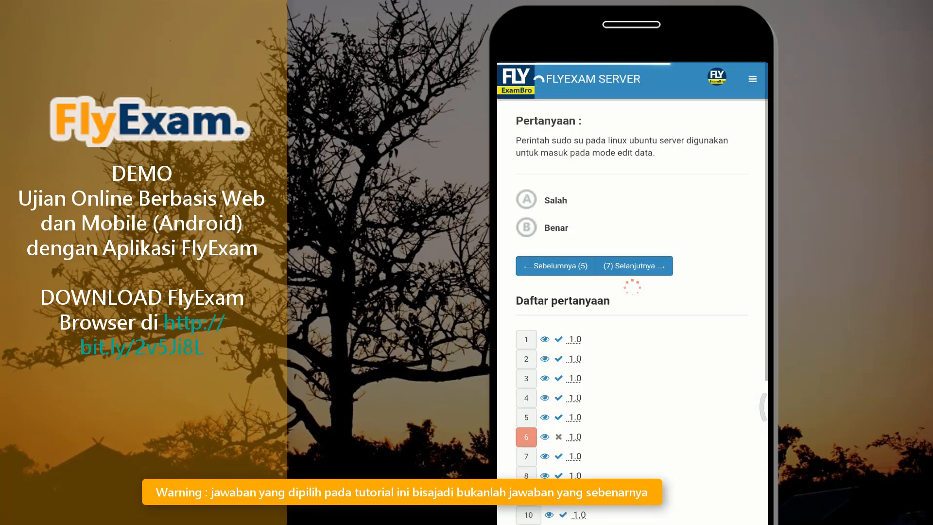
pyautogui.click(526, 199)
pyautogui.click(634, 266)
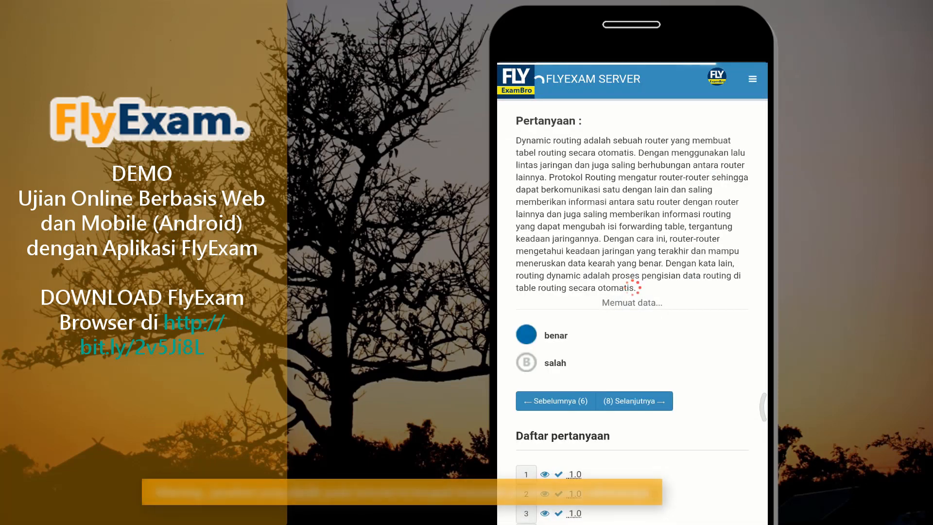
# Answer question 13 with Routing switching and question 14 with option C
pyautogui.scroll(-6, 632, 292)
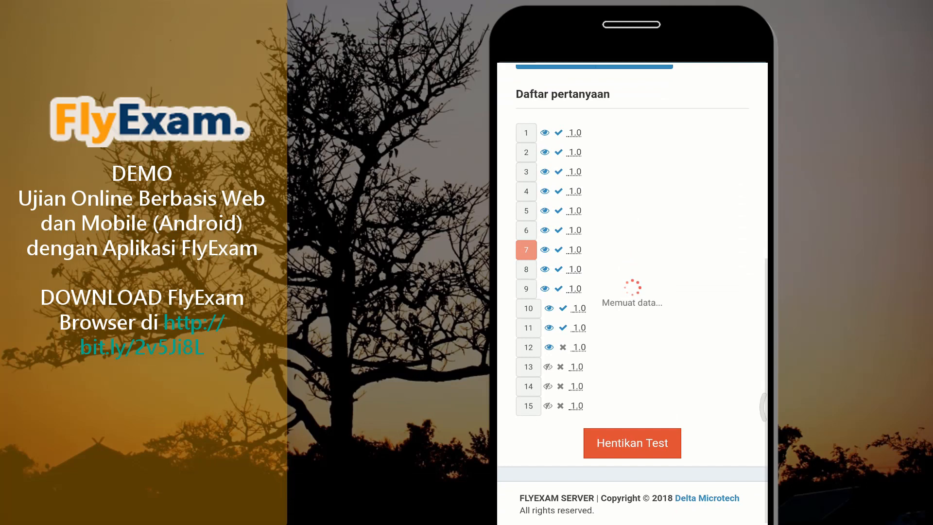
pyautogui.click(528, 423)
pyautogui.click(526, 242)
pyautogui.click(640, 308)
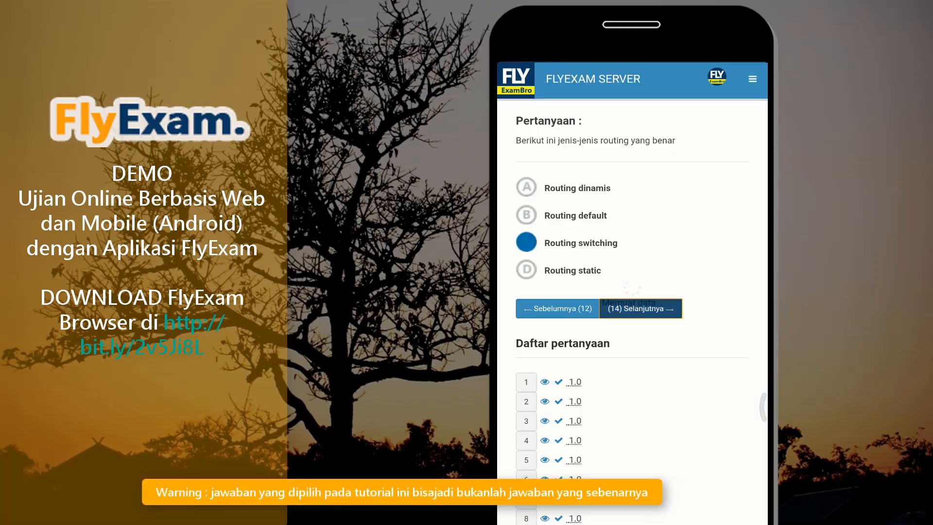
pyautogui.click(527, 366)
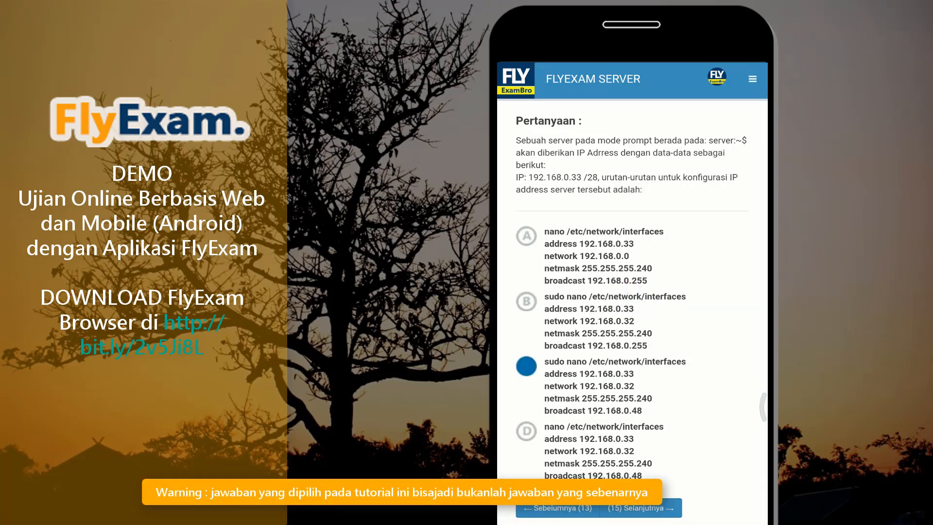
pyautogui.click(640, 508)
# Answer question 15 with '23, telnet' and request to stop the test
pyautogui.scroll(-6, 632, 293)
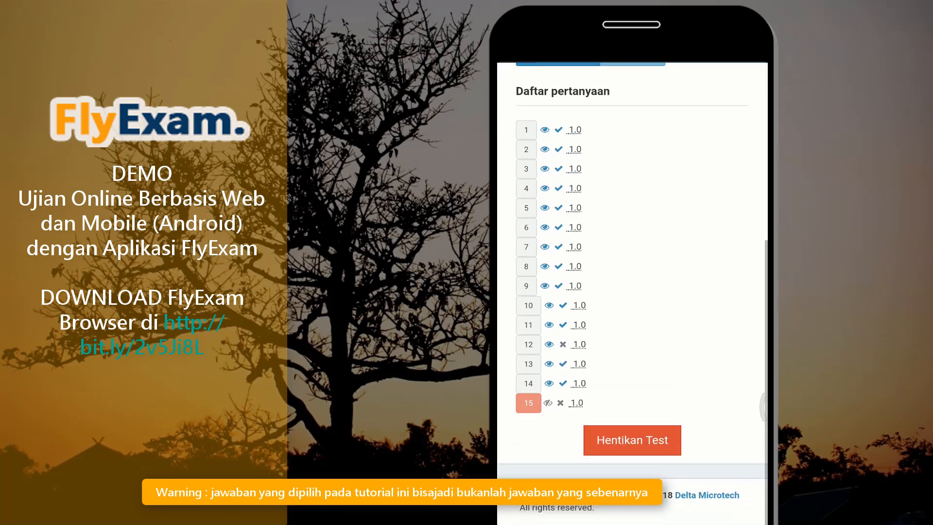
pyautogui.scroll(6, 632, 294)
pyautogui.click(526, 252)
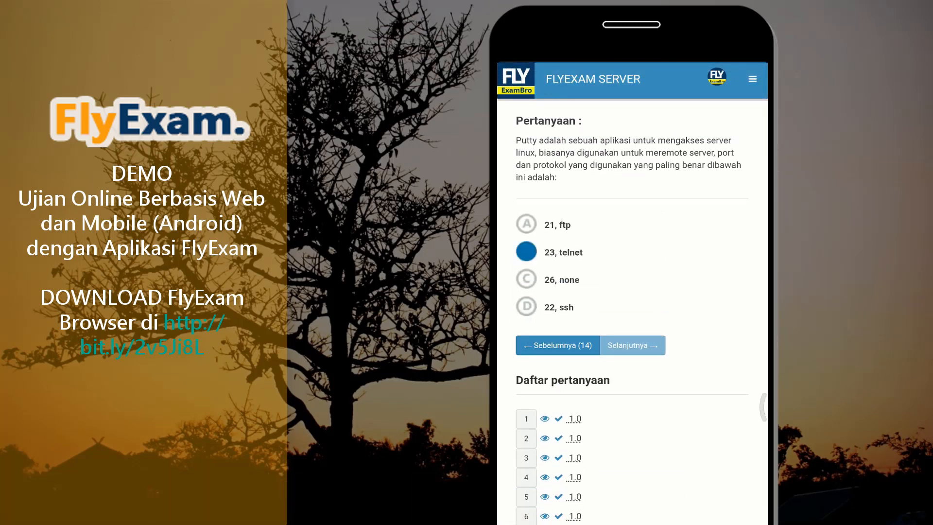
pyautogui.scroll(-6, 632, 294)
pyautogui.click(632, 440)
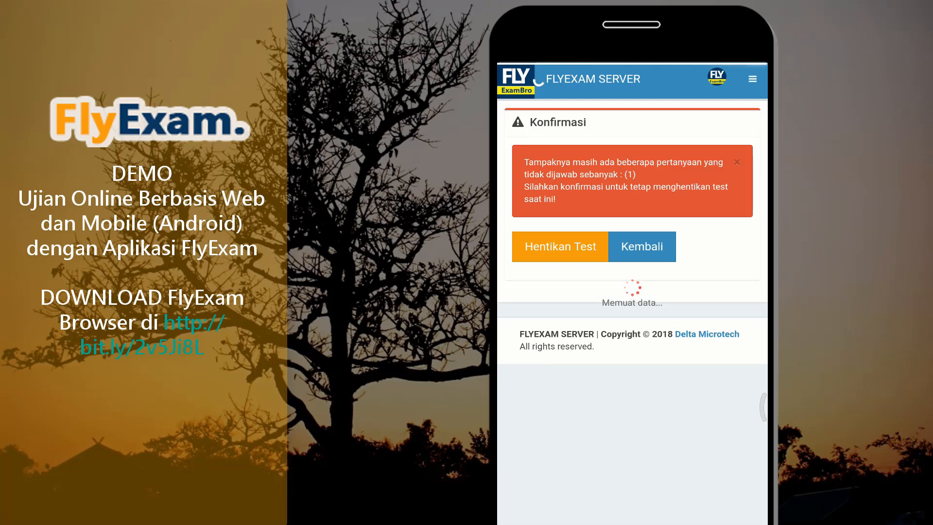
# Return to the test and answer the skipped question 12 with option B
pyautogui.click(642, 246)
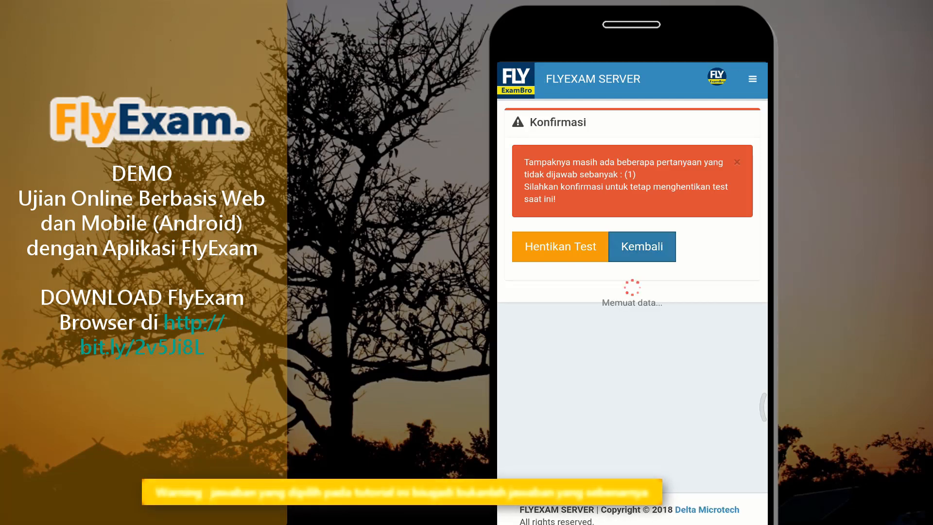
pyautogui.scroll(-6, 632, 292)
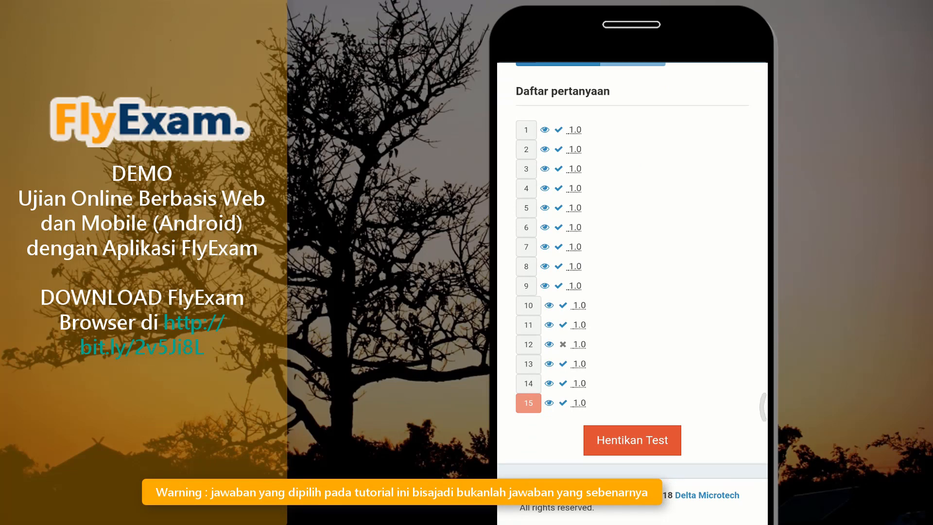
pyautogui.click(528, 345)
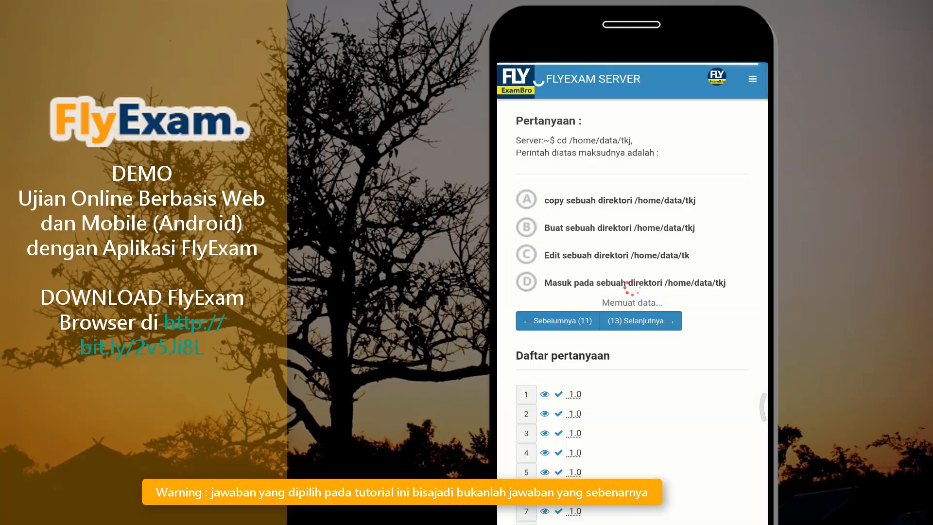
pyautogui.click(526, 227)
pyautogui.click(640, 321)
# Stop the test and confirm, giving a 5.0/15.0 score
pyautogui.scroll(-6, 632, 291)
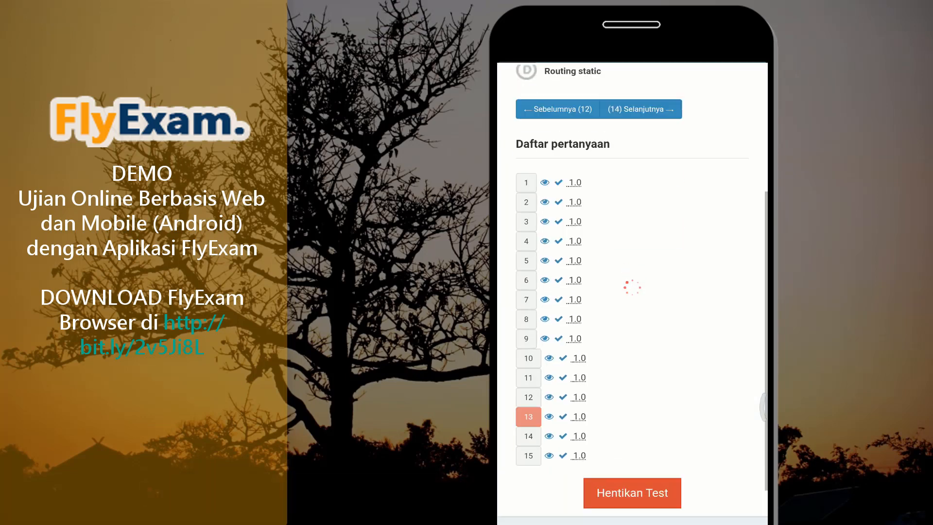
pyautogui.click(632, 439)
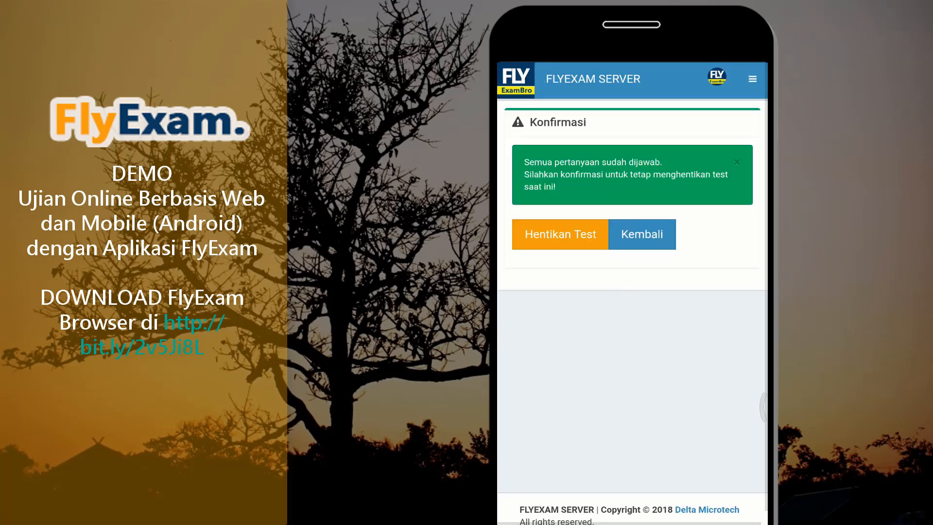
pyautogui.click(560, 234)
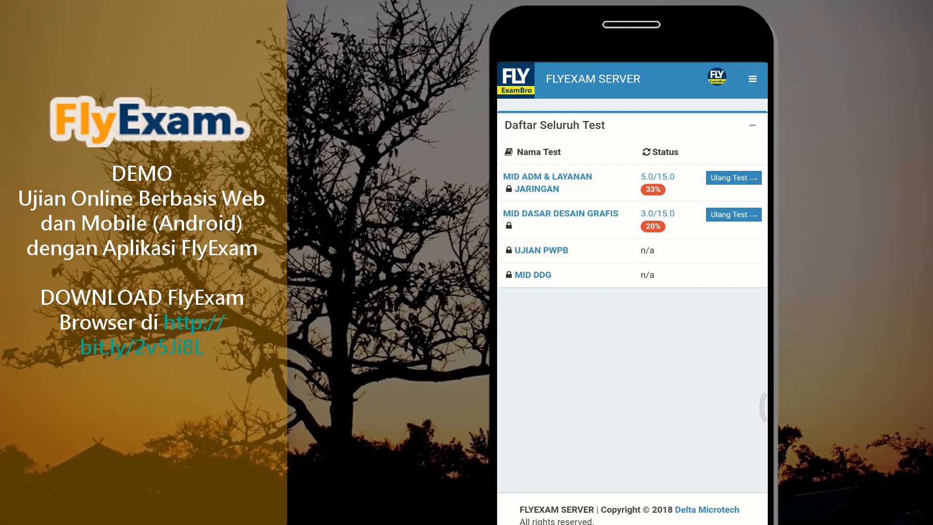
# Log out of the admin account from the avatar menu
pyautogui.click(716, 77)
pyautogui.click(630, 242)
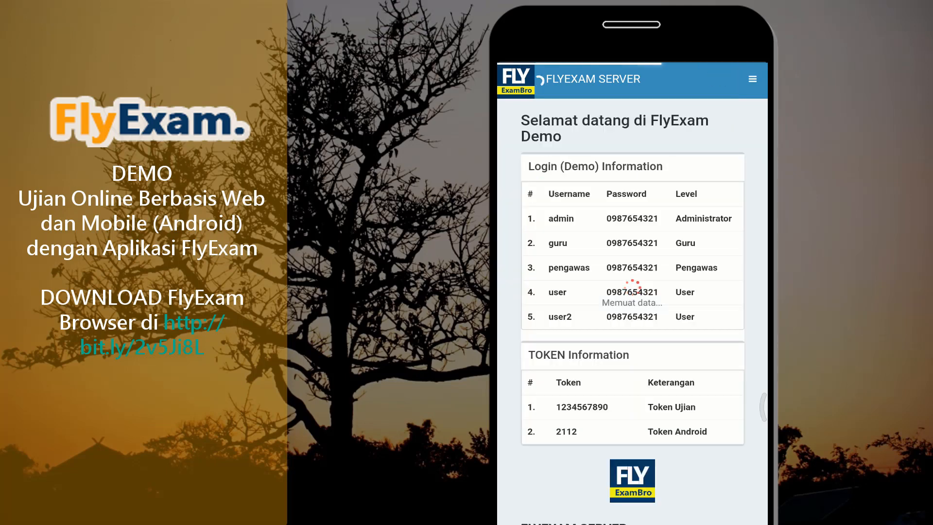
pyautogui.scroll(-6, 632, 292)
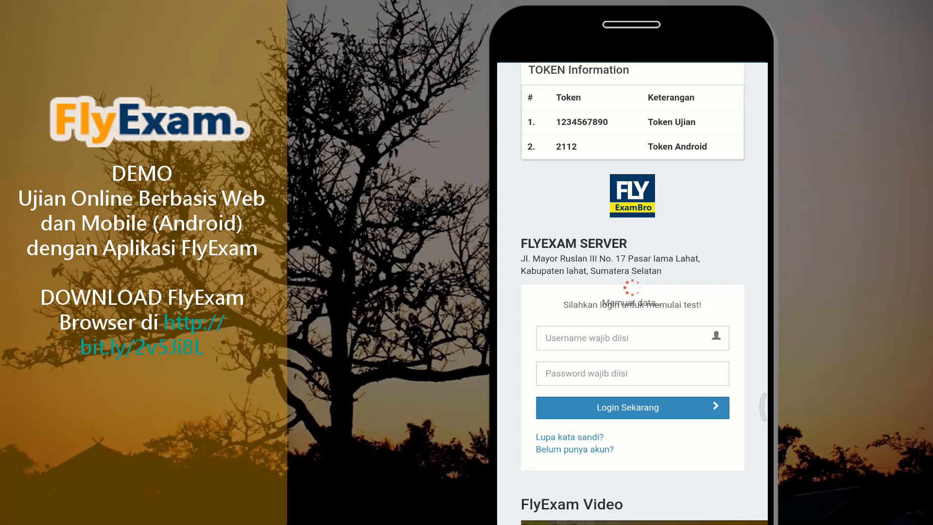
# Request to exit the app, enter the Android exit token, and confirm
pyautogui.press('Escape')
pyautogui.click(631, 307)
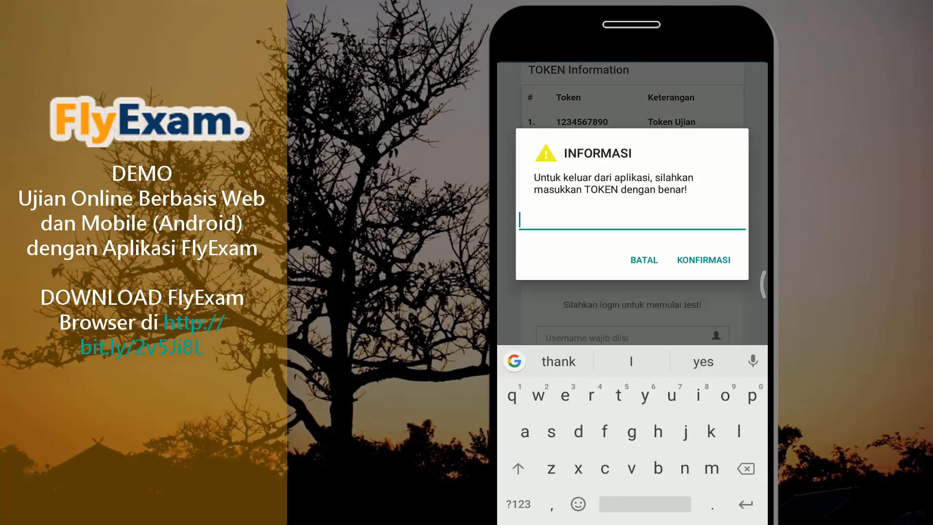
pyautogui.click(518, 505)
pyautogui.write('2112')
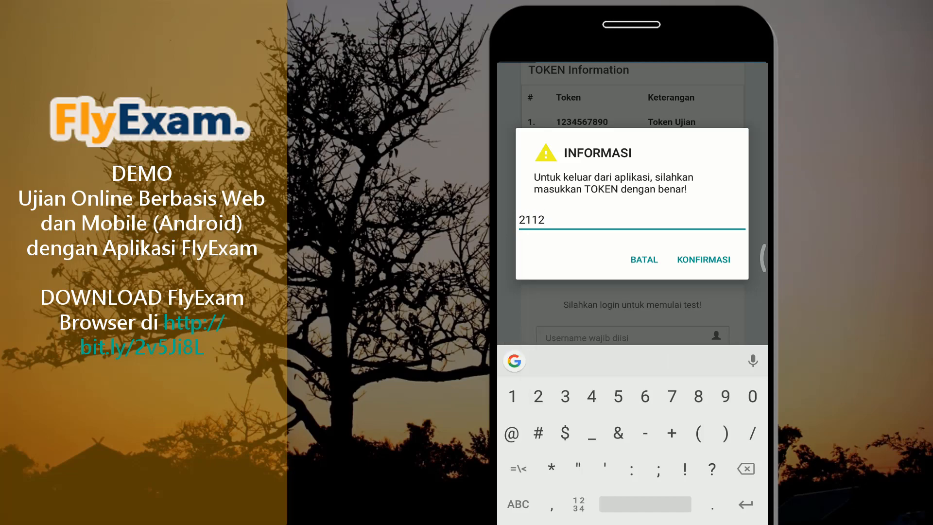
pyautogui.click(703, 259)
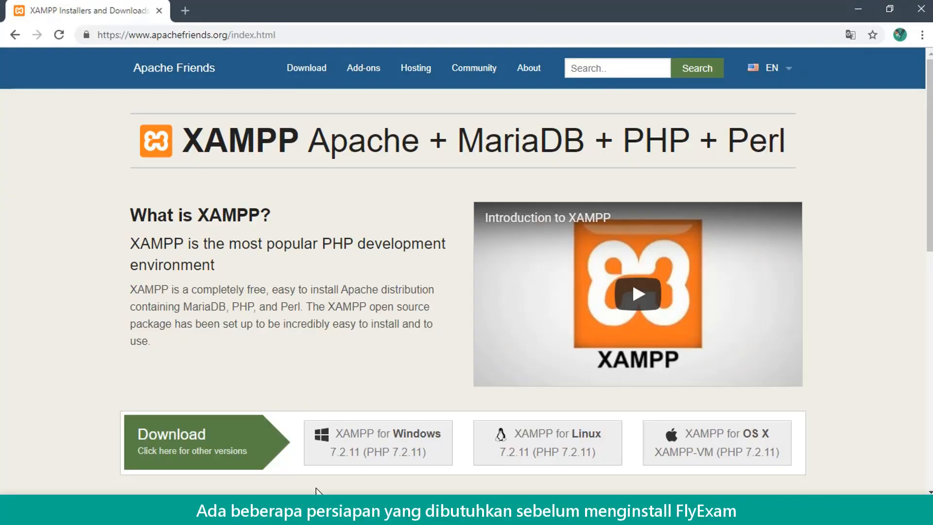
# Select items in the FLYEXAM FRESH folder, including the flyexam SQL file and XAMPP installer
pyautogui.click(319, 515)
pyautogui.click(364, 451)
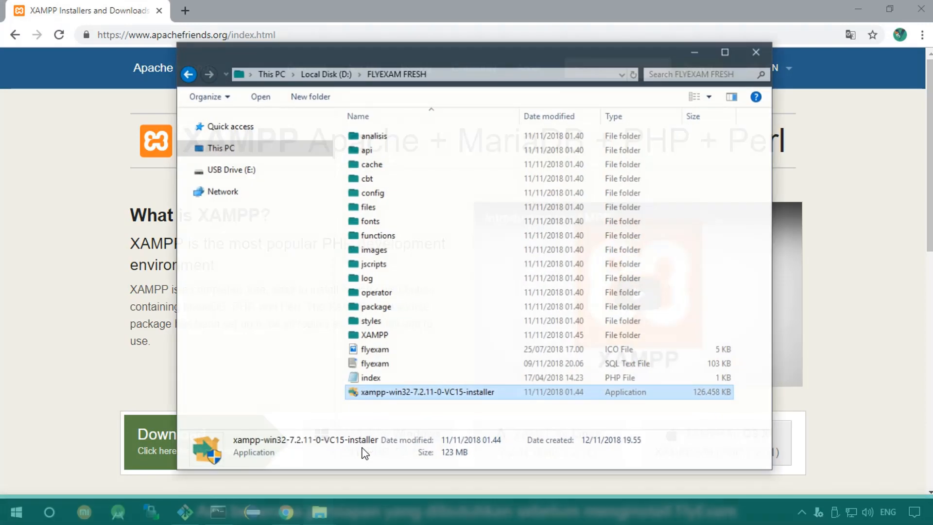
pyautogui.click(384, 133)
pyautogui.hotkey('ctrl', 'a')
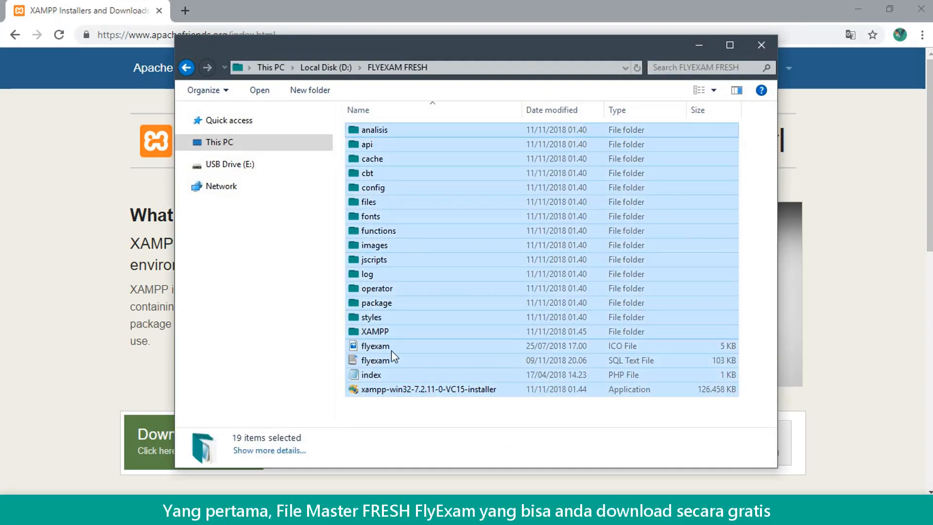
pyautogui.click(391, 360)
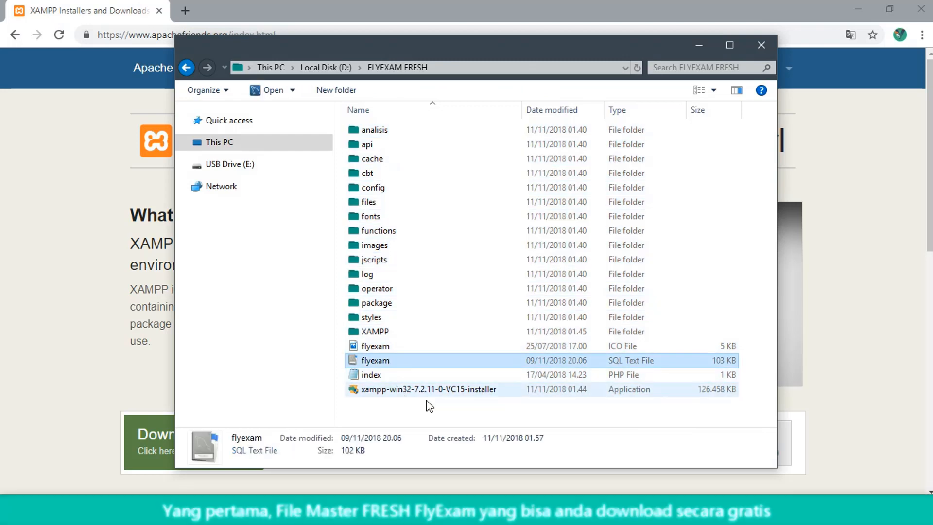
pyautogui.click(450, 393)
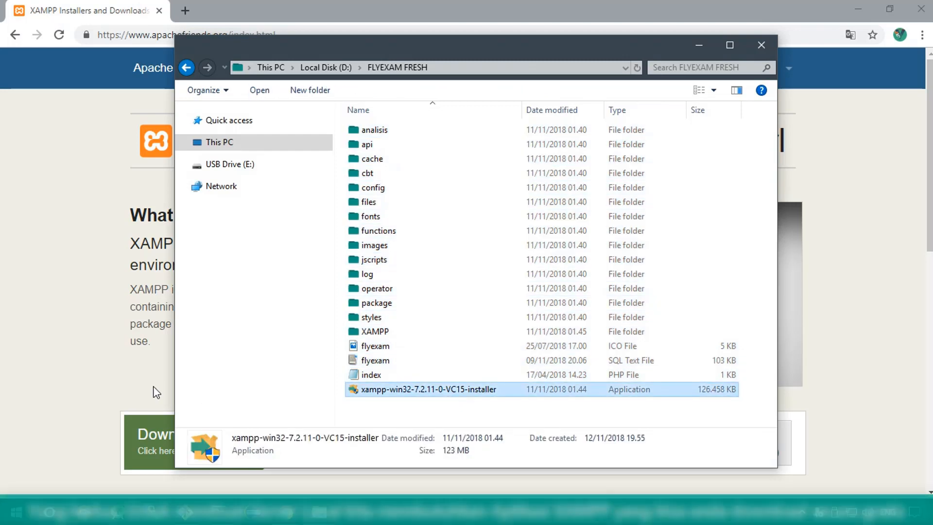
# Start the XAMPP for Windows 7.2.11 download, cancel it, and close the success tab
pyautogui.click(86, 286)
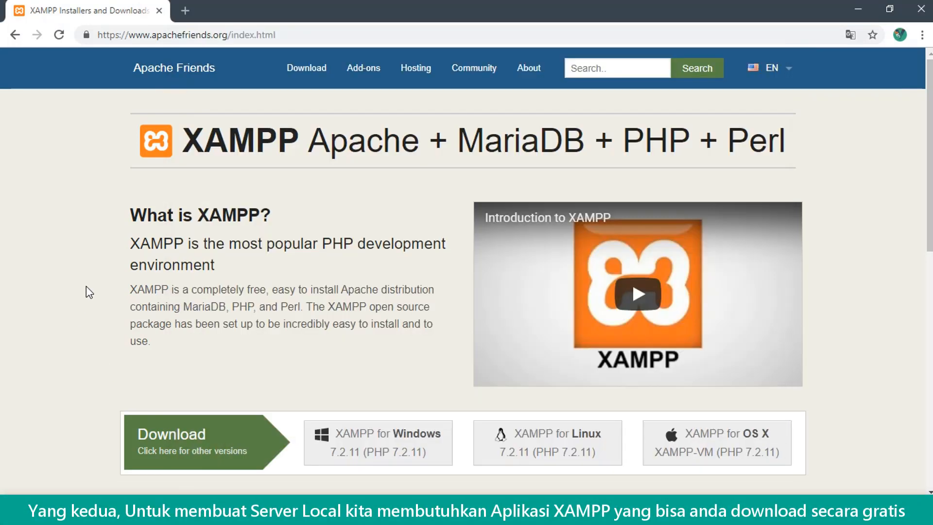
pyautogui.click(378, 454)
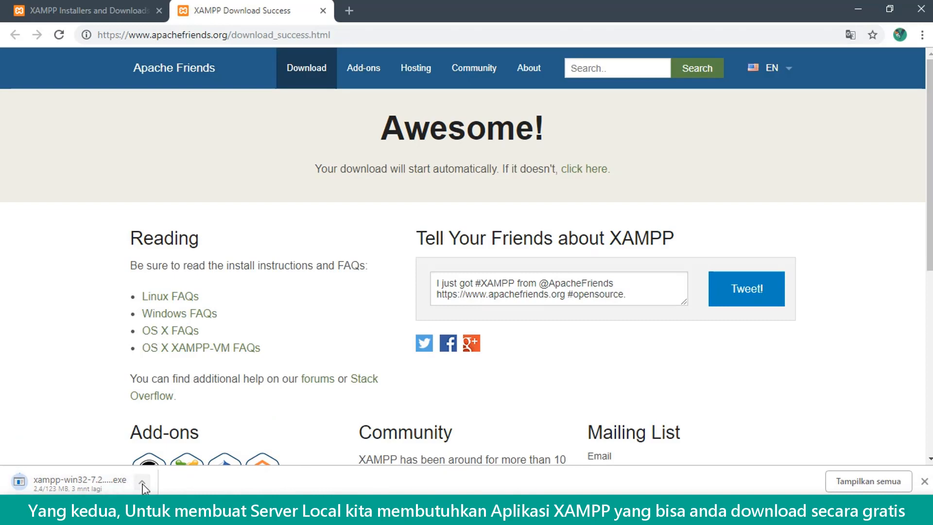
pyautogui.click(144, 483)
pyautogui.click(161, 459)
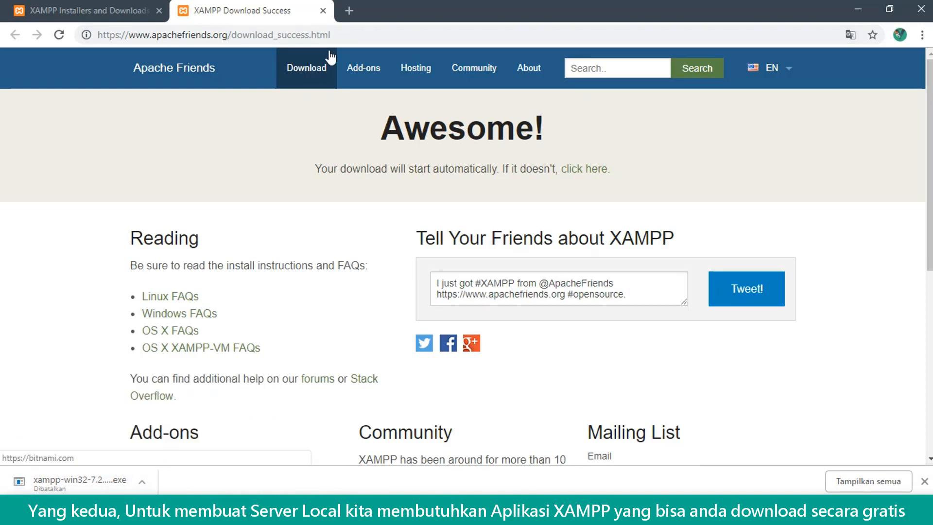
pyautogui.click(323, 10)
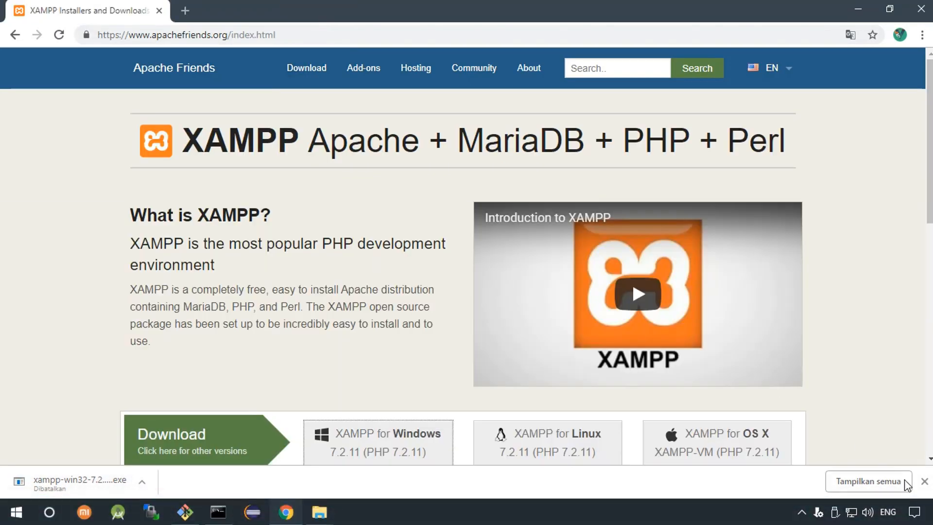
pyautogui.click(924, 481)
pyautogui.click(320, 512)
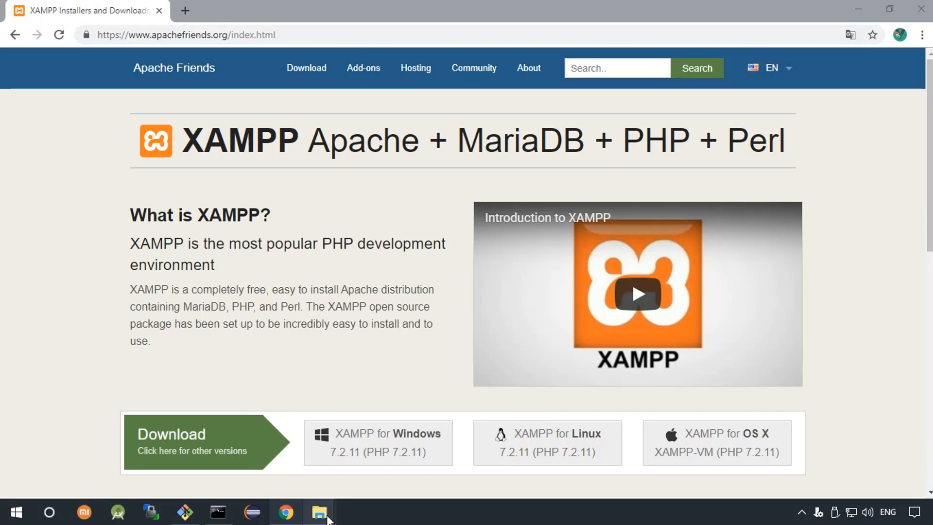
# Check the XAMPP folder's contents, then delete it from FLYEXAM FRESH
pyautogui.click(441, 417)
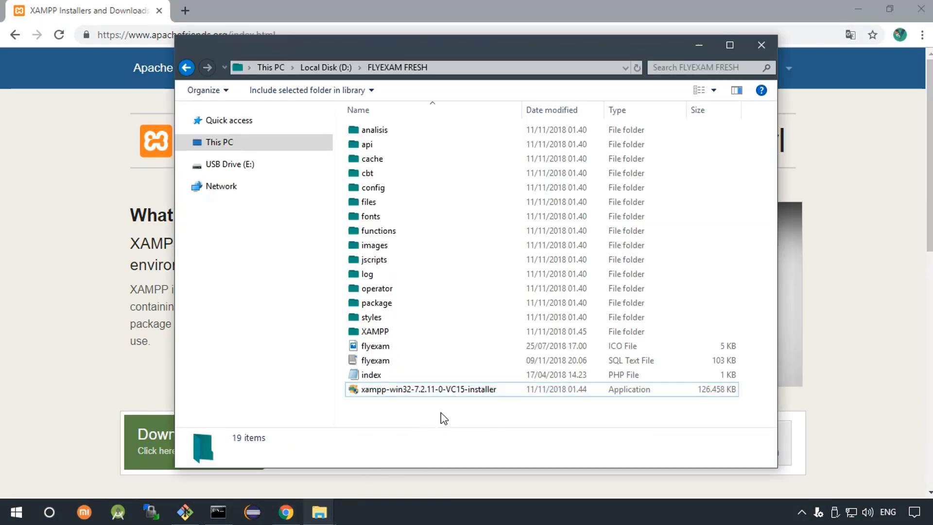
pyautogui.click(431, 392)
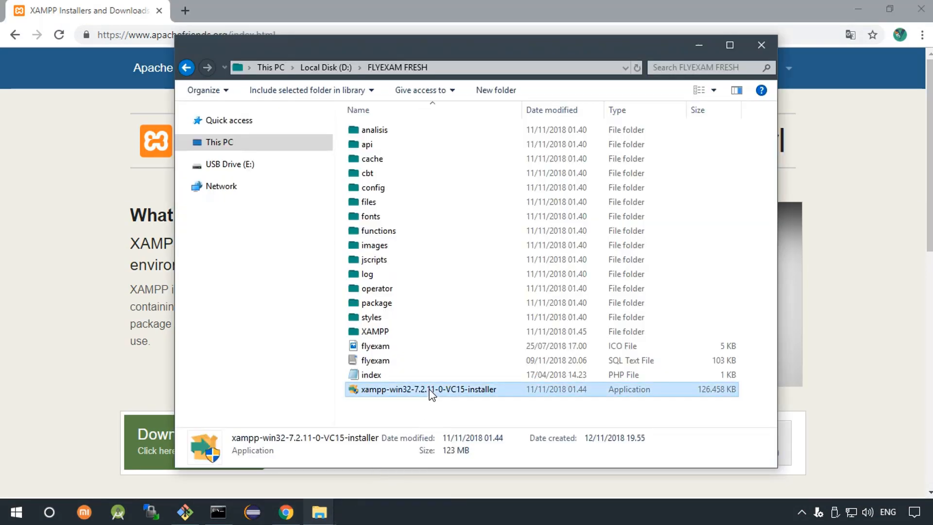
pyautogui.moveTo(431, 393); pyautogui.dragTo(369, 334)
pyautogui.doubleClick(369, 334)
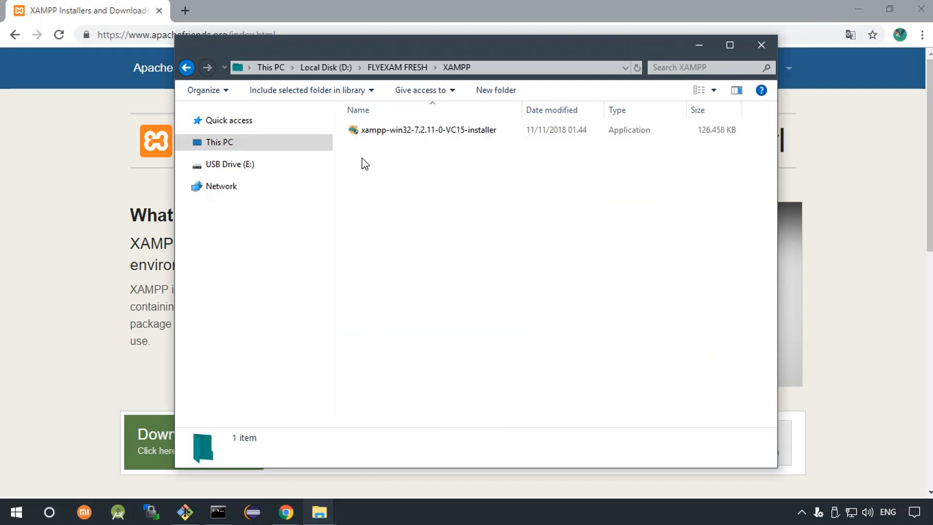
pyautogui.click(186, 67)
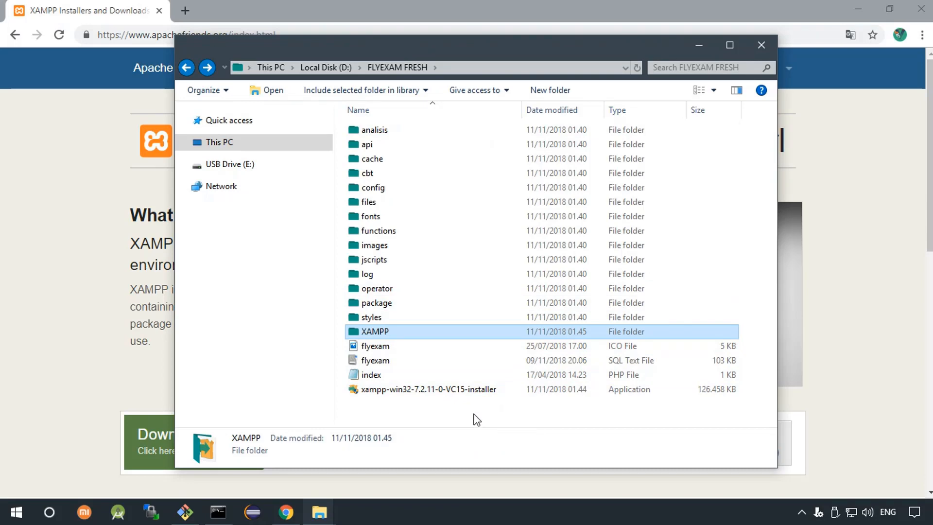
pyautogui.press('Delete')
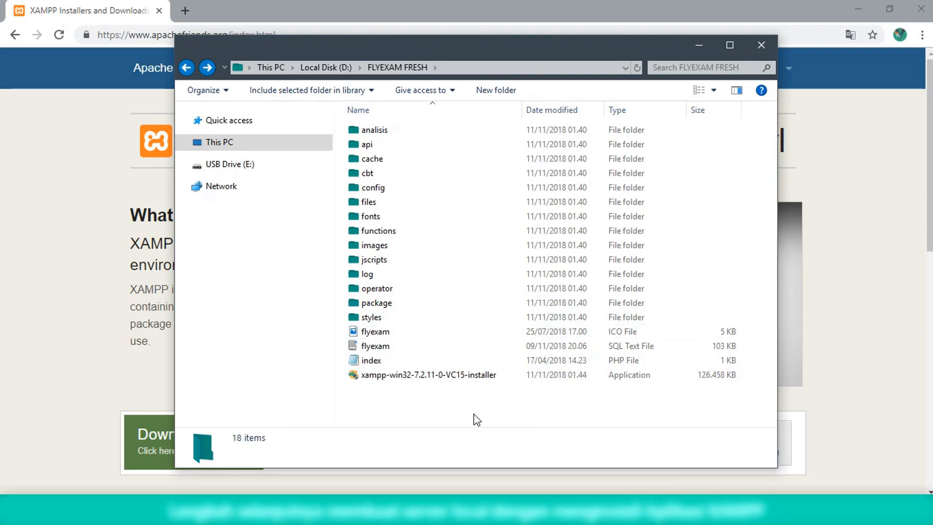
# Run the XAMPP installer as administrator and keep the default components
pyautogui.click(463, 376)
pyautogui.rightClick(463, 377)
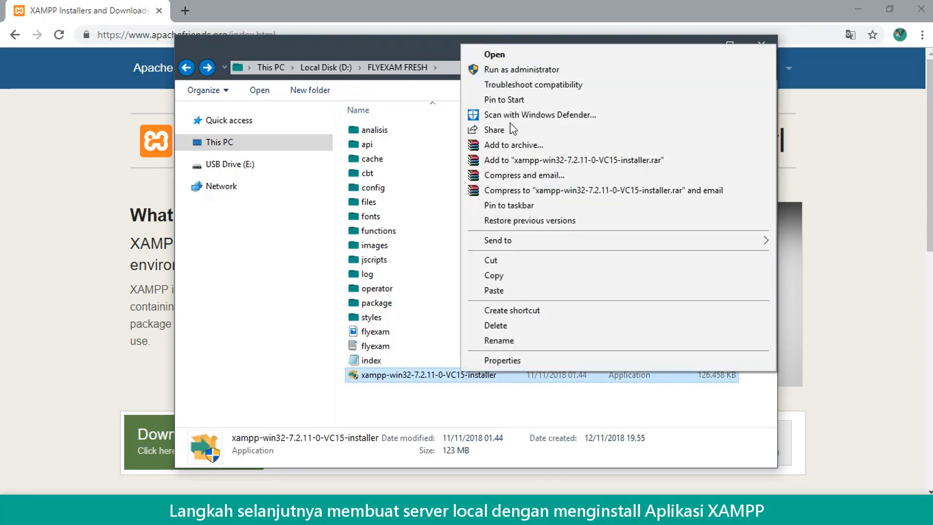
pyautogui.click(491, 69)
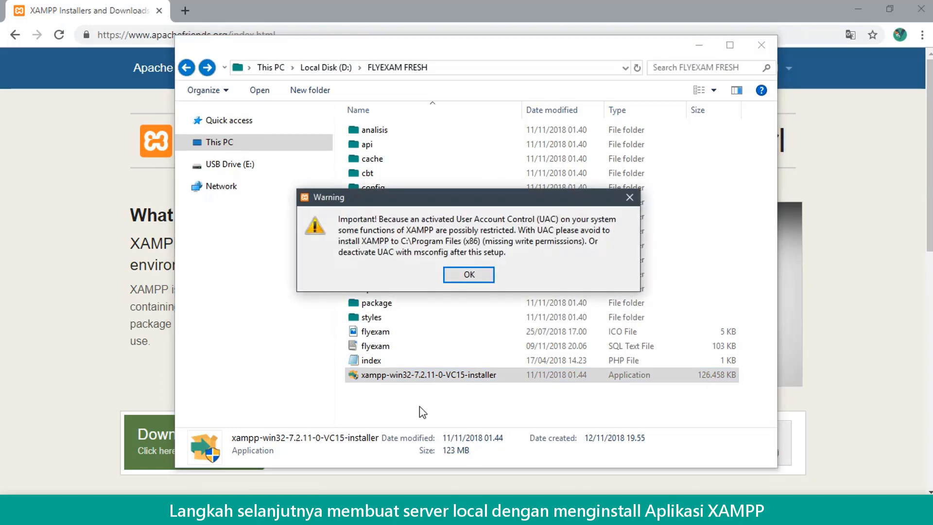
pyautogui.click(481, 274)
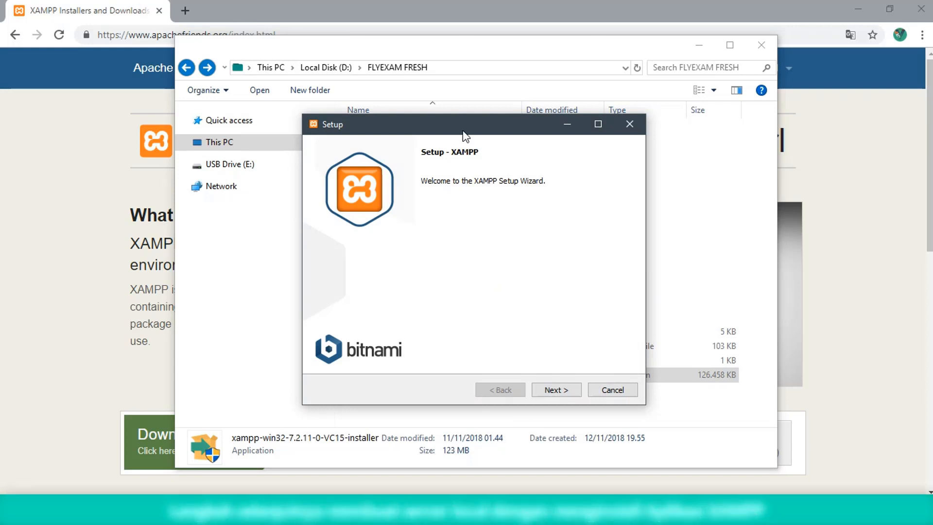
pyautogui.click(557, 390)
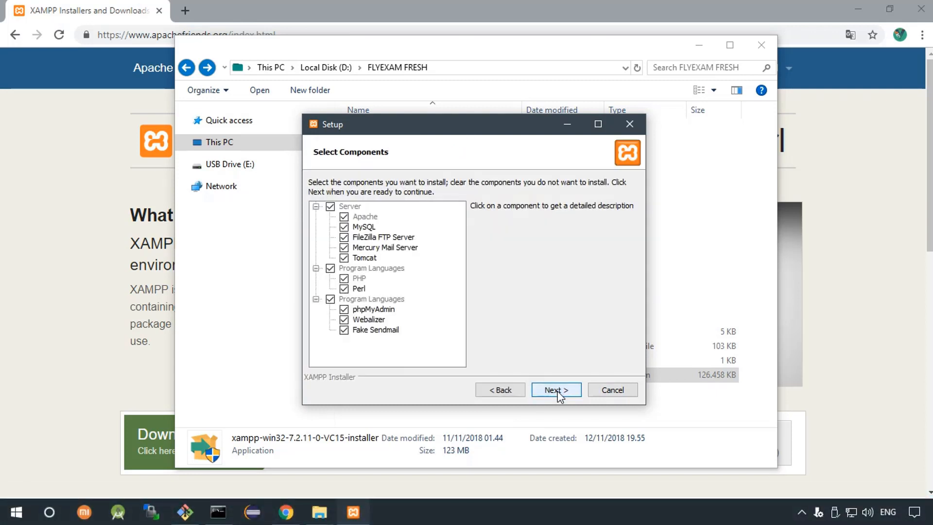
pyautogui.click(556, 390)
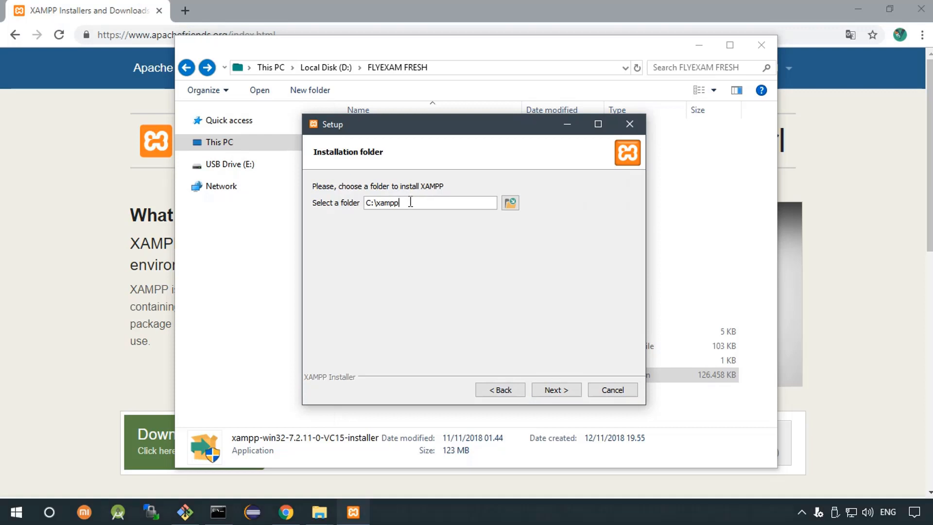
# Set the XAMPP install folder to G:\xampp
pyautogui.moveTo(400, 203); pyautogui.dragTo(365, 204)
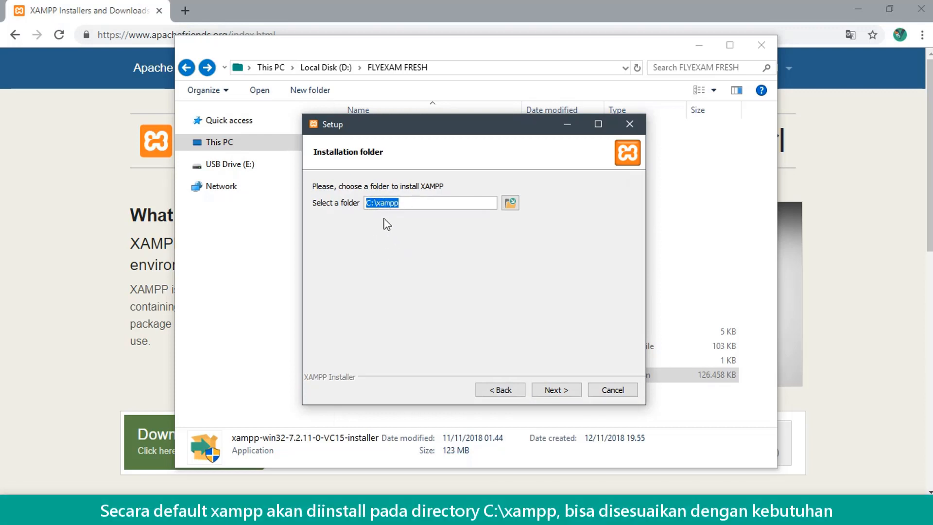
pyautogui.click(510, 203)
pyautogui.moveTo(683, 235); pyautogui.dragTo(680, 290)
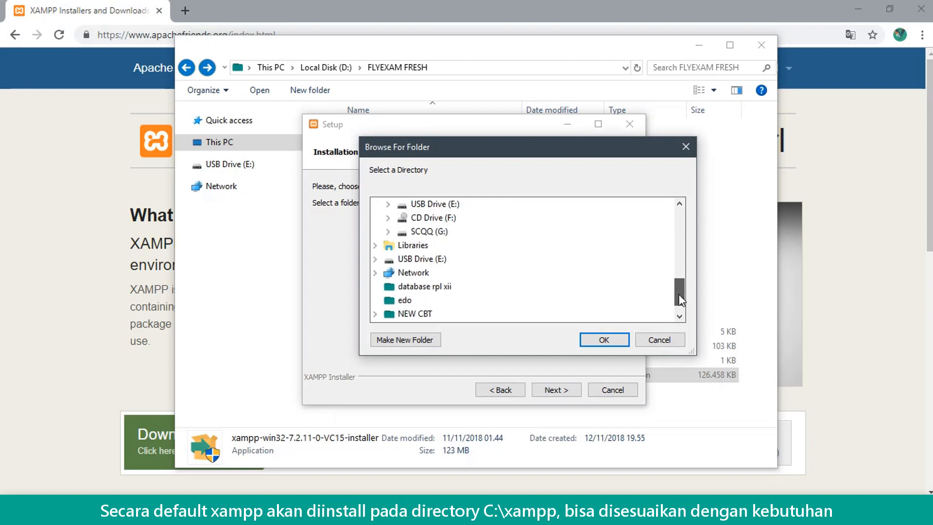
pyautogui.doubleClick(429, 231)
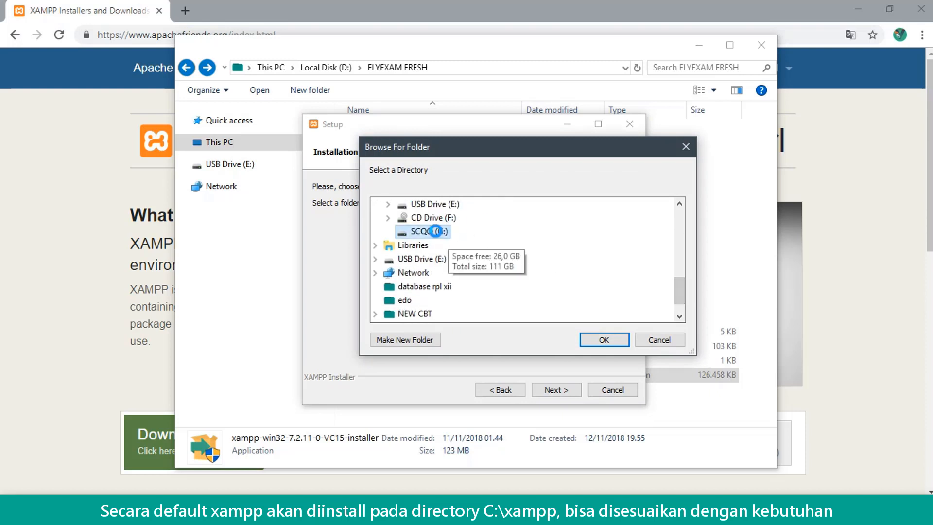
pyautogui.click(605, 340)
pyautogui.click(409, 202)
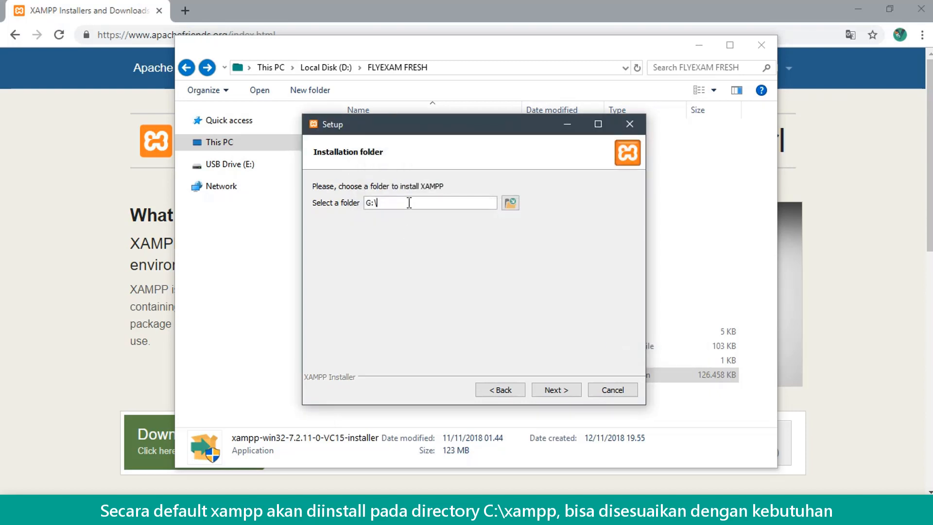
pyautogui.write('xampp')
pyautogui.doubleClick(424, 202)
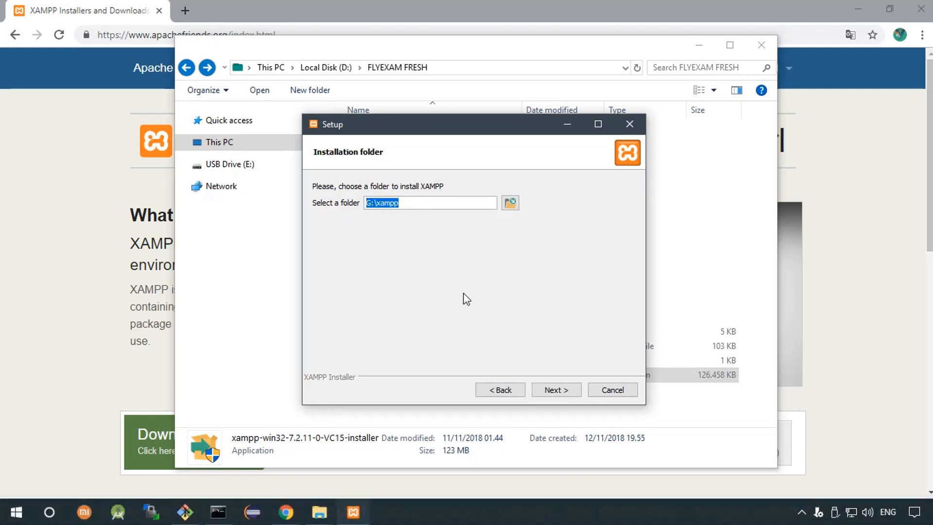
pyautogui.click(553, 393)
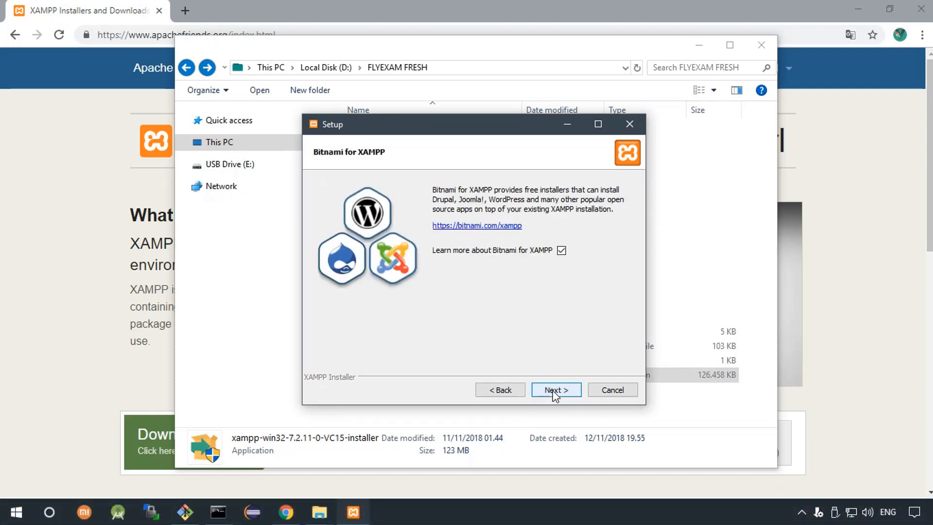
# Uncheck 'Learn more about Bitnami' and begin the installation
pyautogui.click(562, 251)
pyautogui.click(552, 391)
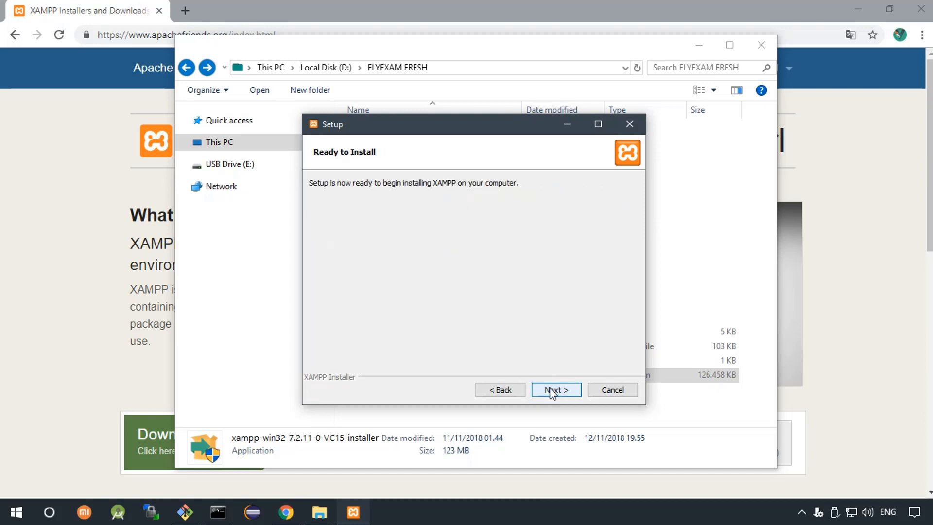
pyautogui.click(552, 391)
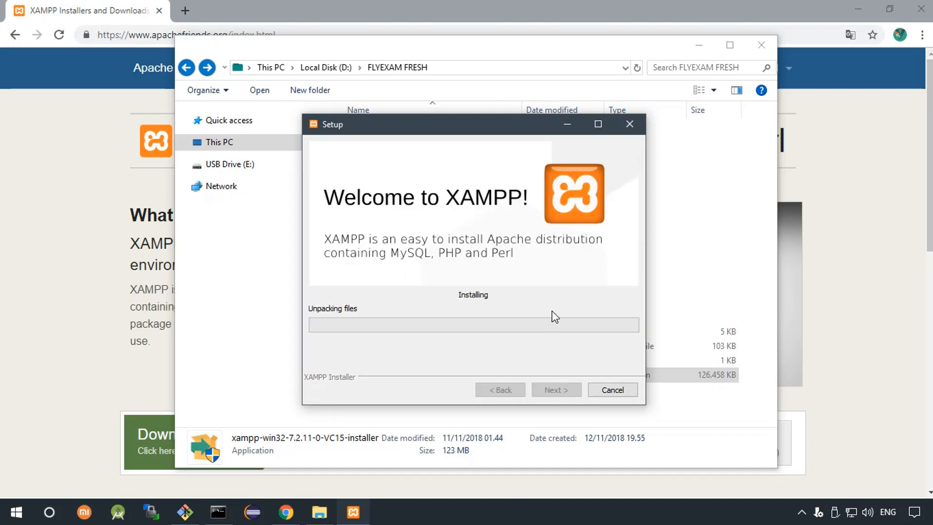
# Minimize File Explorer and Chrome while Setup unpacks files
pyautogui.click(699, 44)
pyautogui.click(853, 10)
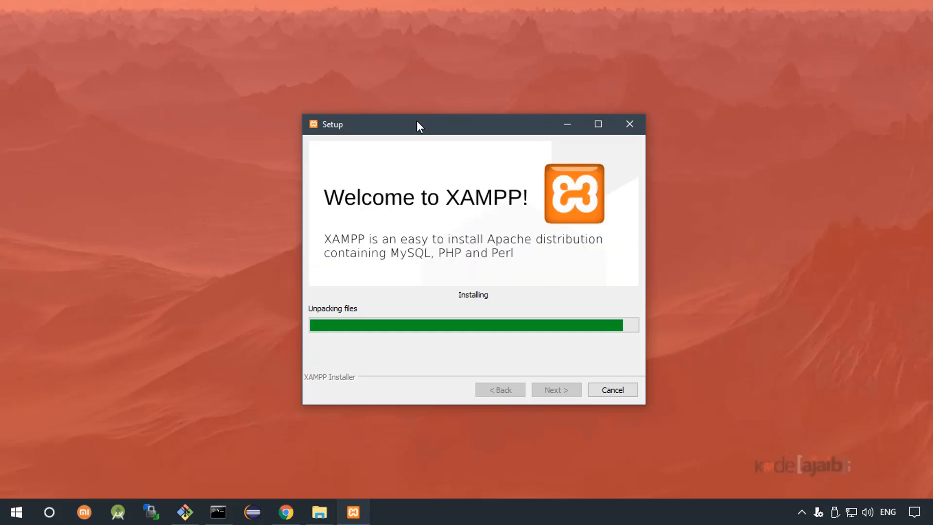
# Allow Apache HTTP Server through the firewall and finish Setup, launching the Control Panel
pyautogui.click(545, 379)
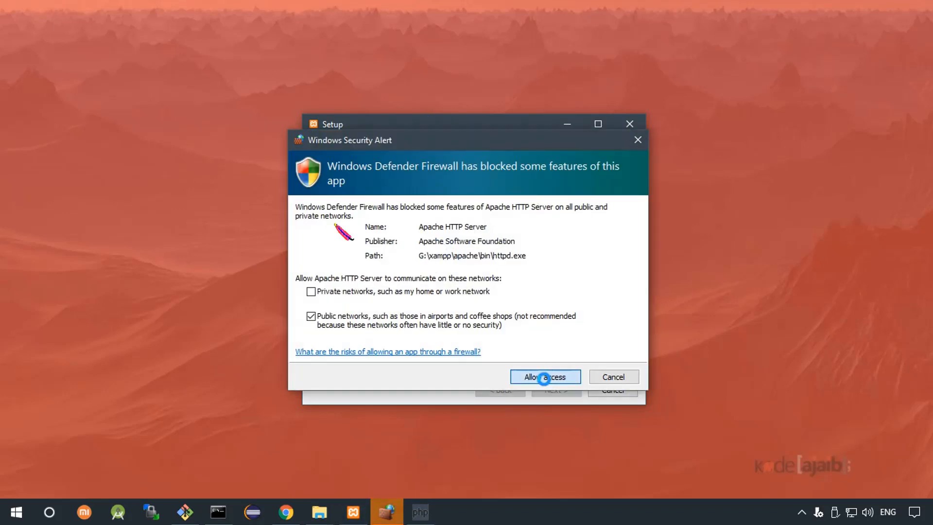
pyautogui.click(544, 378)
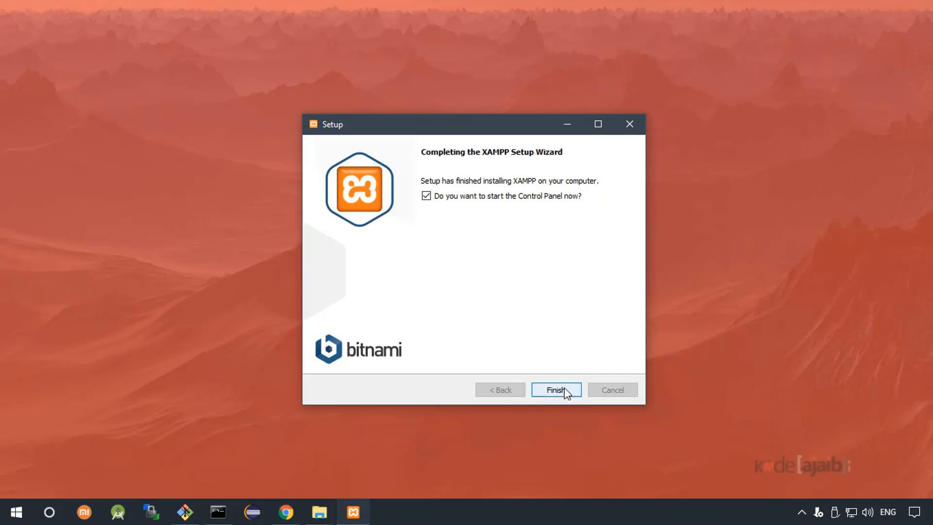
pyautogui.click(557, 390)
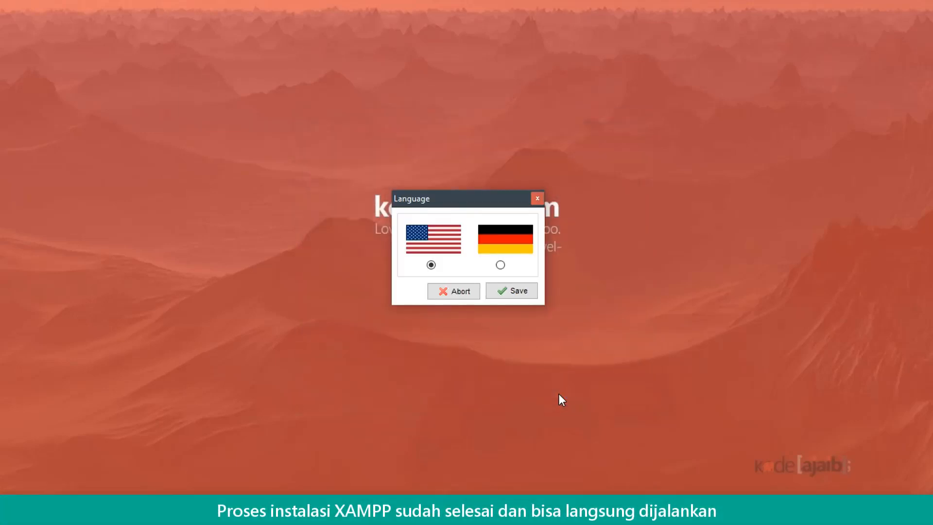
# Choose English, start Apache and MySQL, allow MySQL through the firewall, then close the panel
pyautogui.click(506, 291)
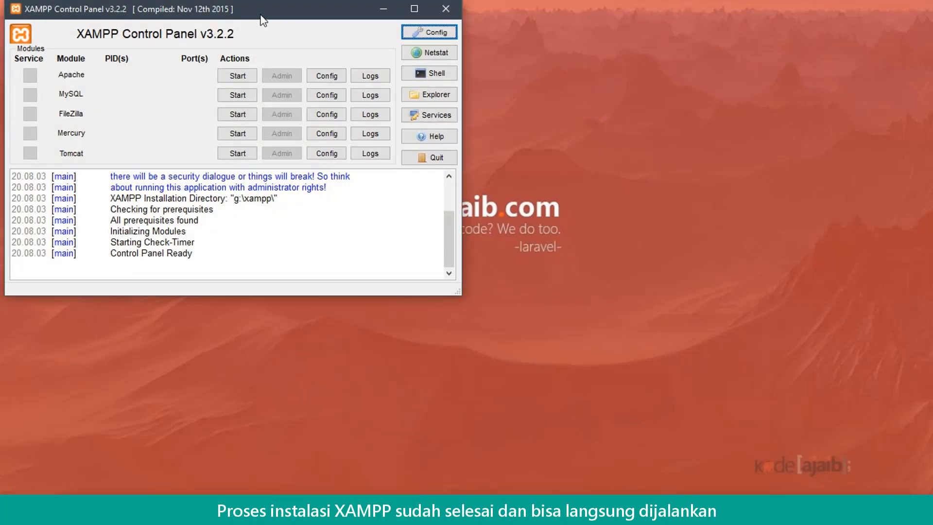
pyautogui.moveTo(245, 9); pyautogui.dragTo(416, 71)
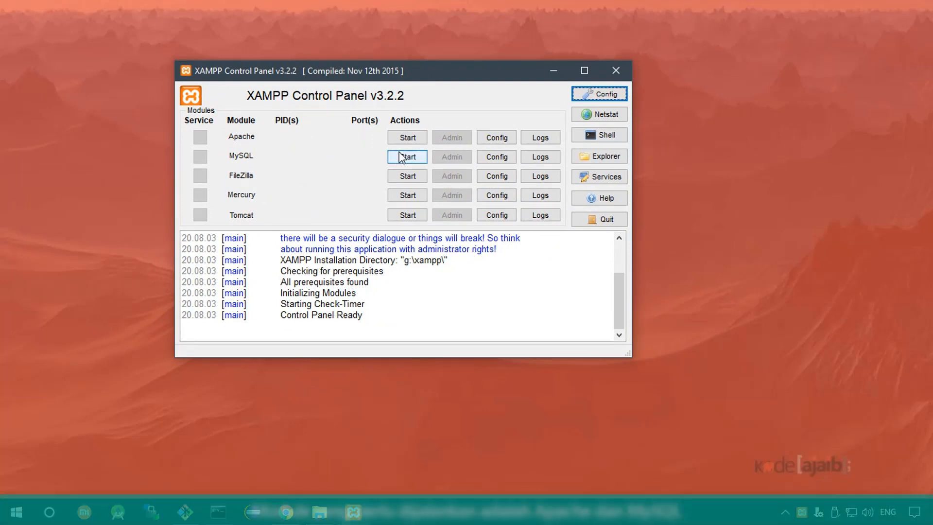
pyautogui.click(400, 138)
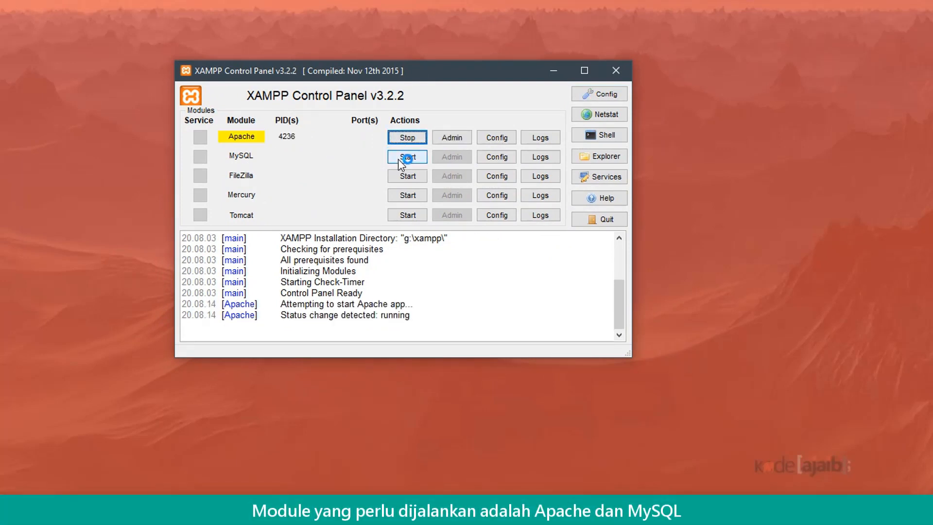
pyautogui.click(400, 158)
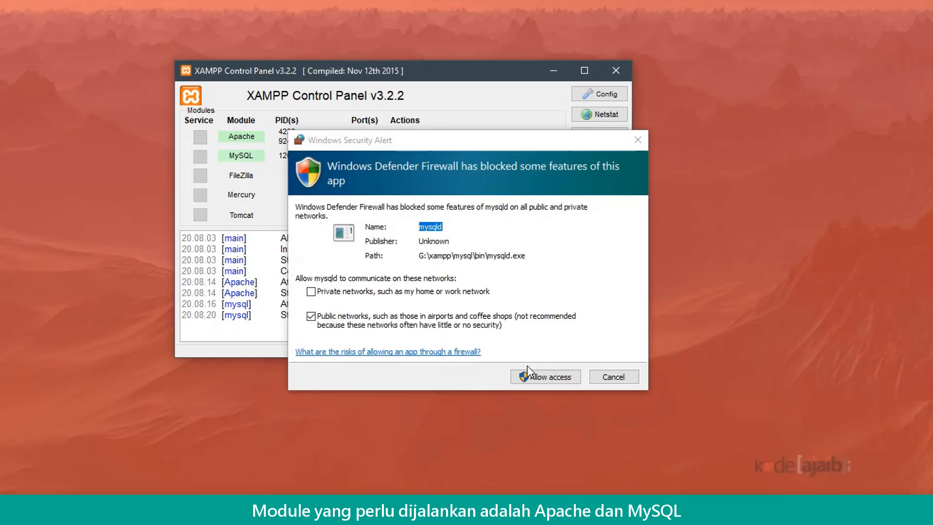
pyautogui.click(538, 375)
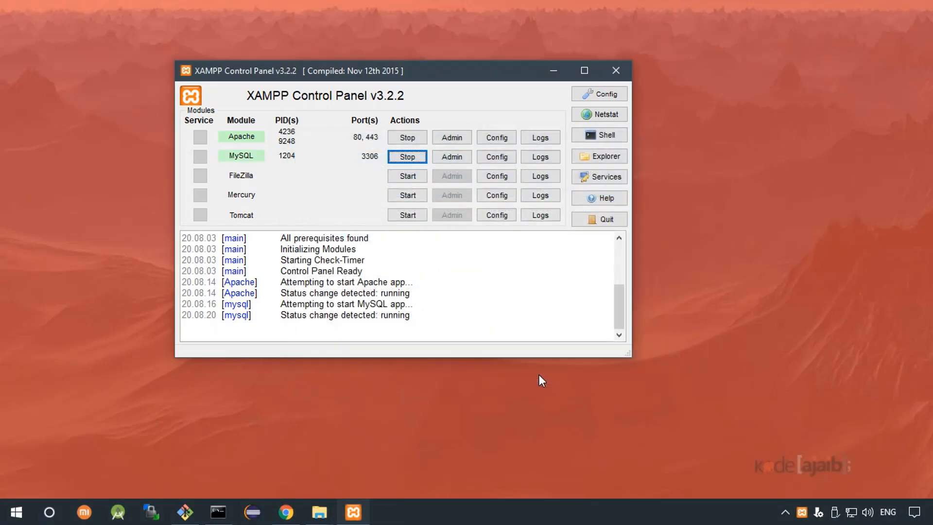
pyautogui.click(616, 71)
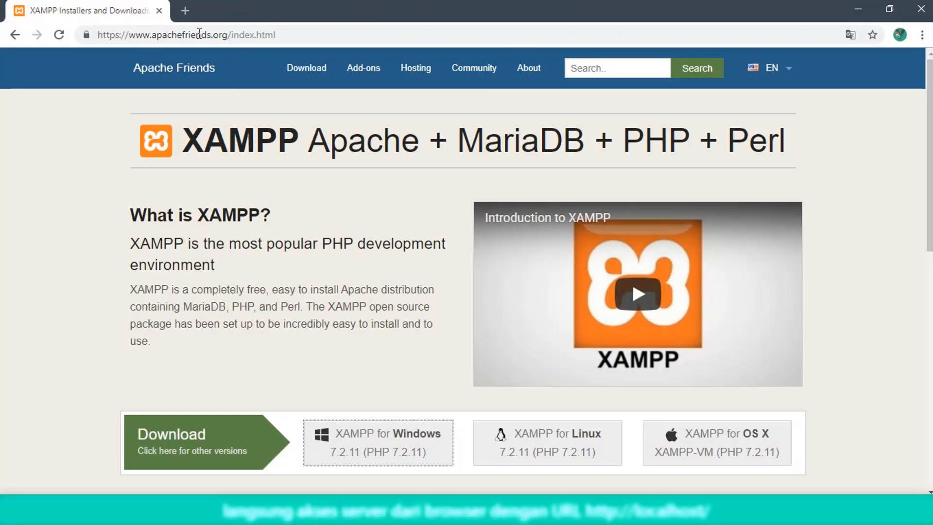
# Load the localhost XAMPP dashboard in a new tab and go to phpMyAdmin
pyautogui.click(186, 11)
pyautogui.write('localhost/rpl/php/')
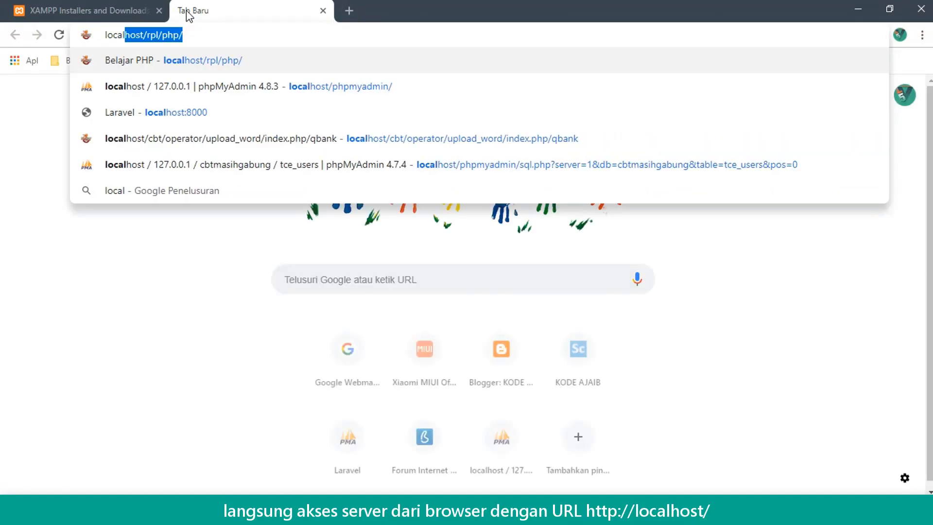
pyautogui.press('BackSpace')
pyautogui.press('BackSpace')
pyautogui.press('BackSpace')
pyautogui.press('BackSpace')
pyautogui.press('BackSpace')
pyautogui.press('BackSpace')
pyautogui.press('BackSpace')
pyautogui.press('BackSpace')
pyautogui.press('BackSpace')
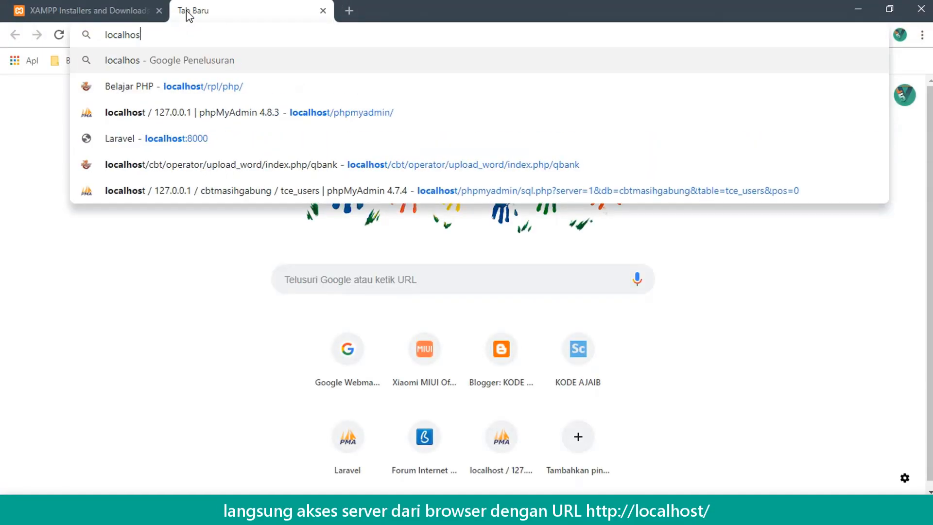
pyautogui.press('Return')
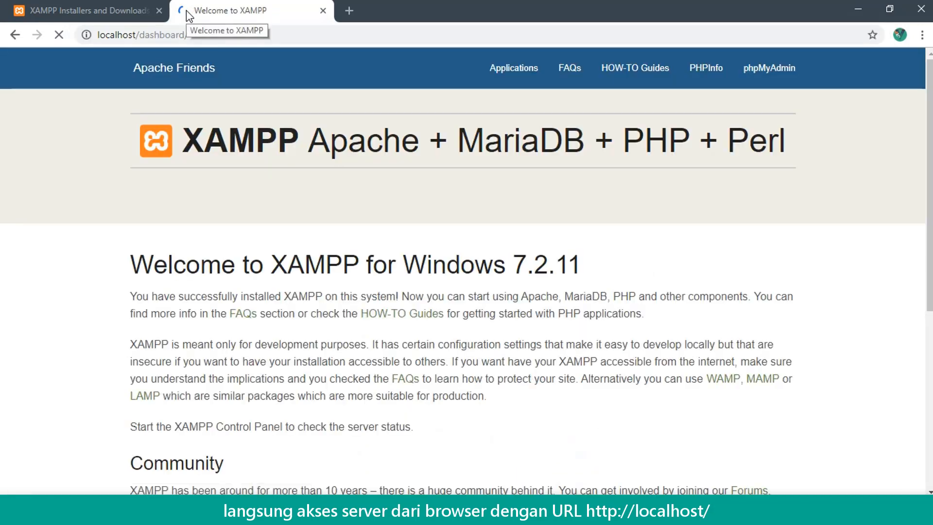
pyautogui.moveTo(331, 149); pyautogui.dragTo(615, 146)
pyautogui.click(557, 276)
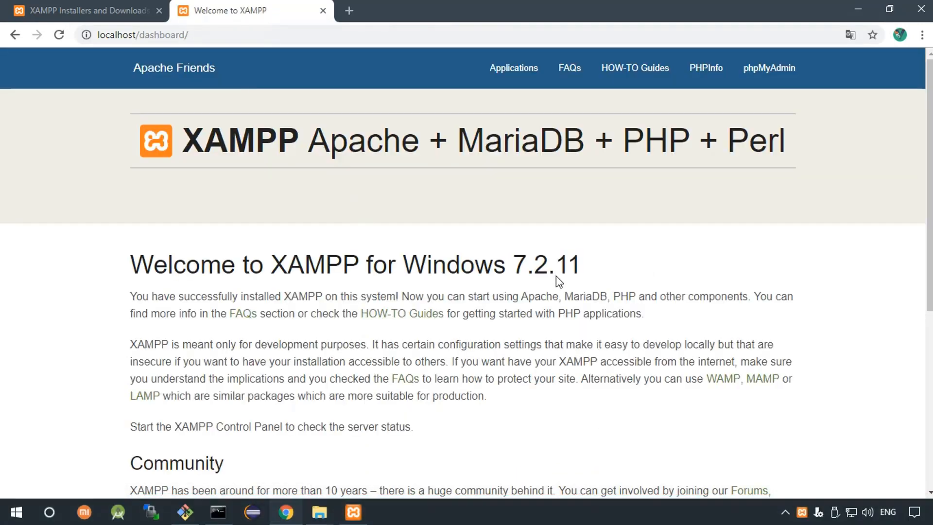
pyautogui.click(766, 78)
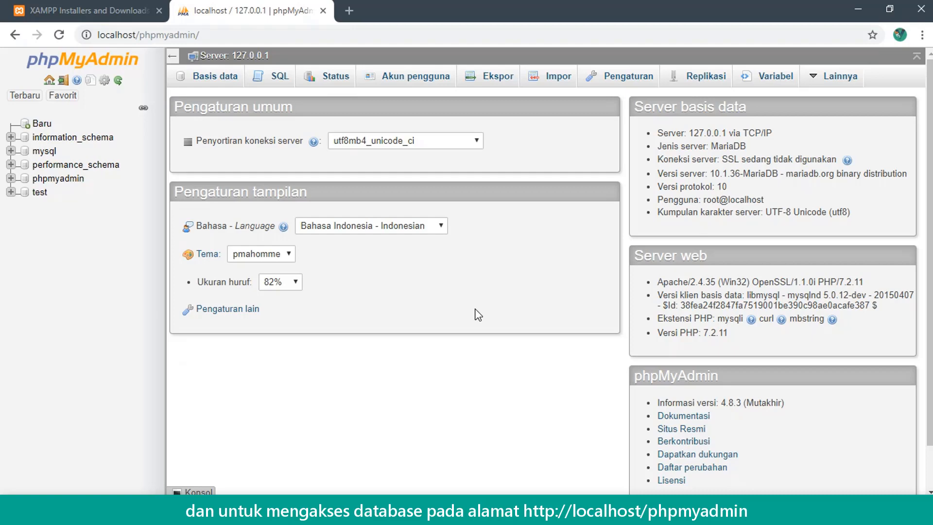
# Create a new empty database named flyexam from phpMyAdmin's New page
pyautogui.click(41, 123)
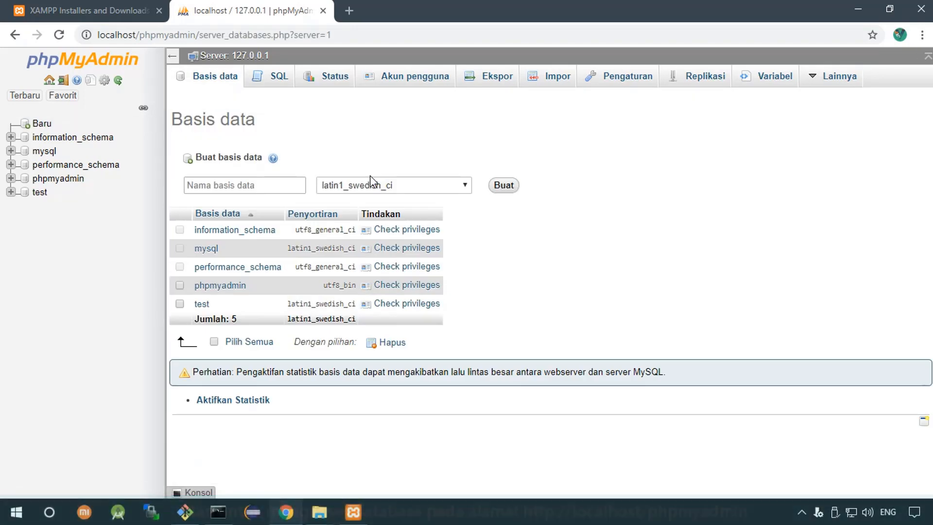
pyautogui.click(285, 185)
pyautogui.write('flyexam')
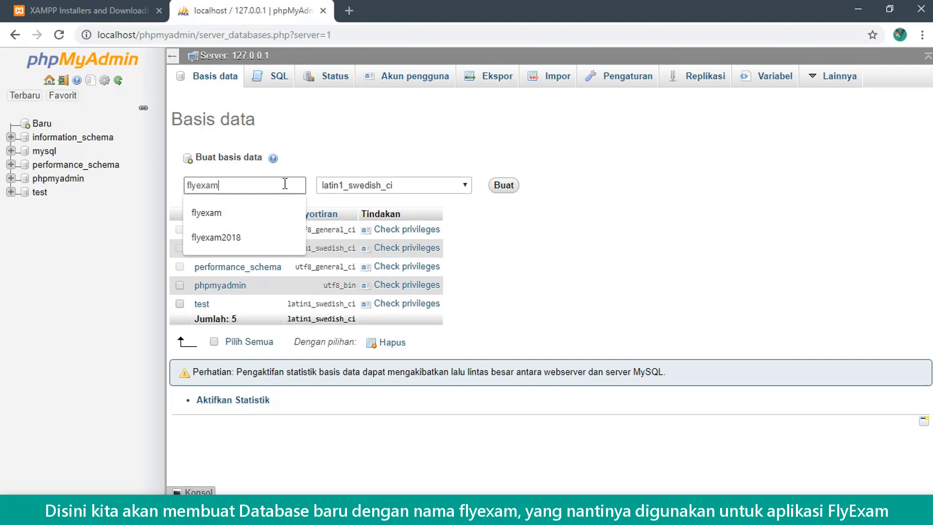
pyautogui.click(492, 150)
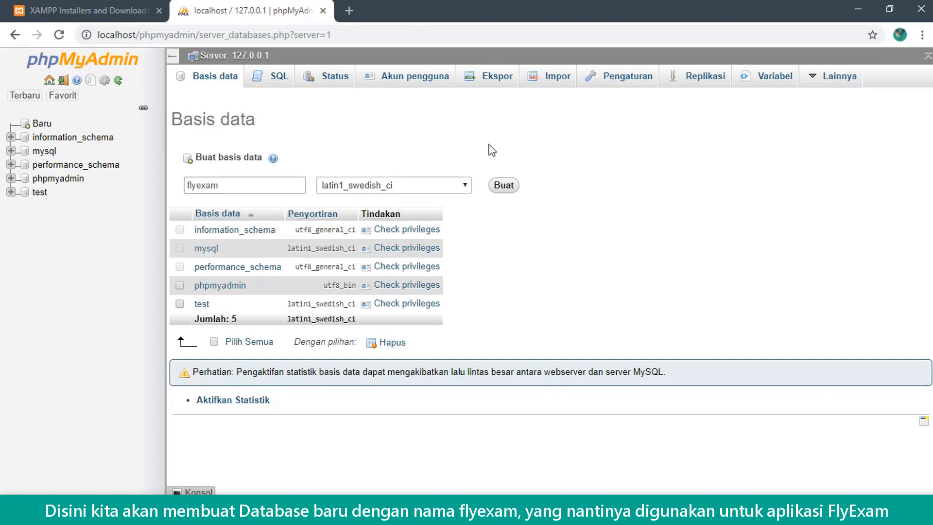
pyautogui.click(504, 185)
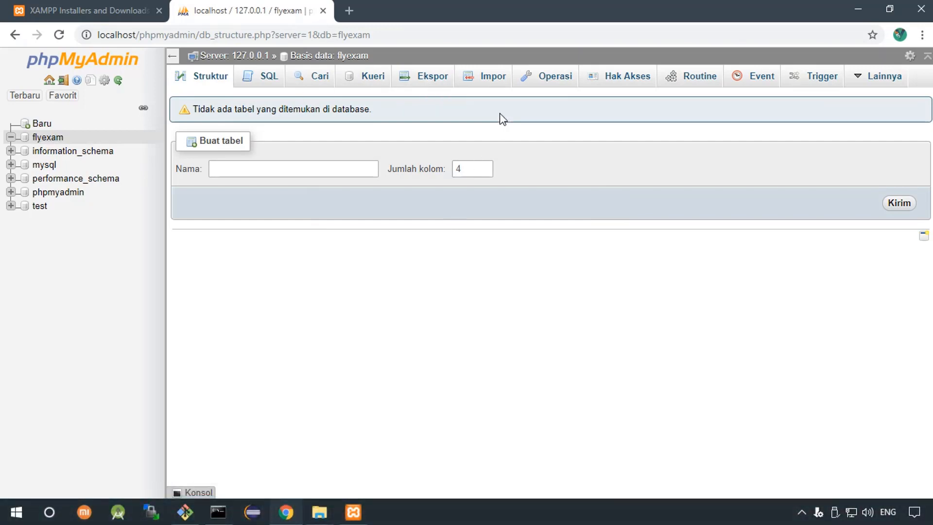
pyautogui.click(491, 80)
# Import flyexam.sql into the flyexam database, then return to its list of tce_ tables
pyautogui.click(305, 213)
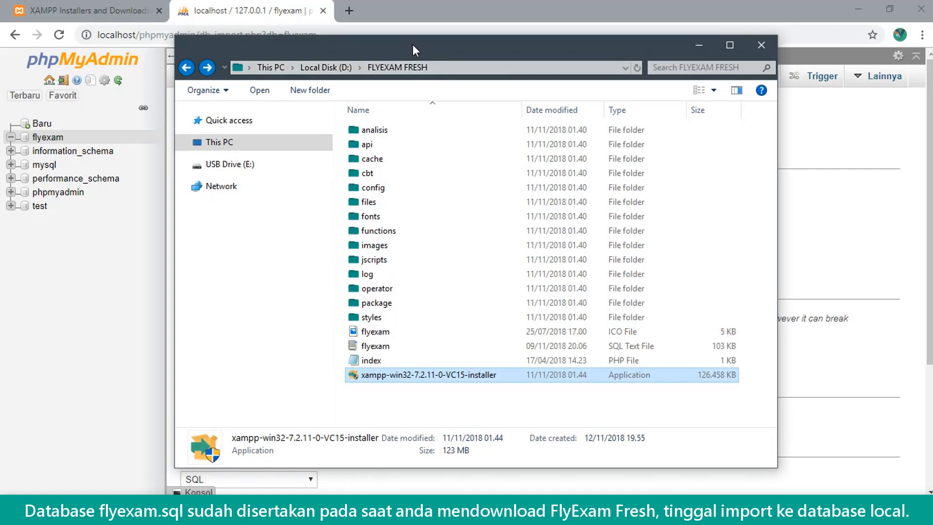
pyautogui.moveTo(413, 45); pyautogui.dragTo(650, 31)
pyautogui.click(613, 334)
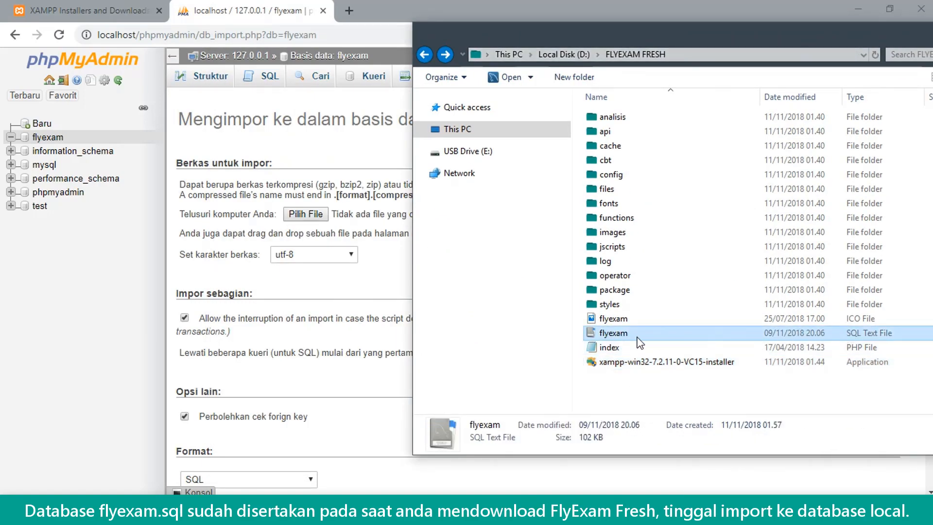
pyautogui.moveTo(617, 334); pyautogui.dragTo(315, 266)
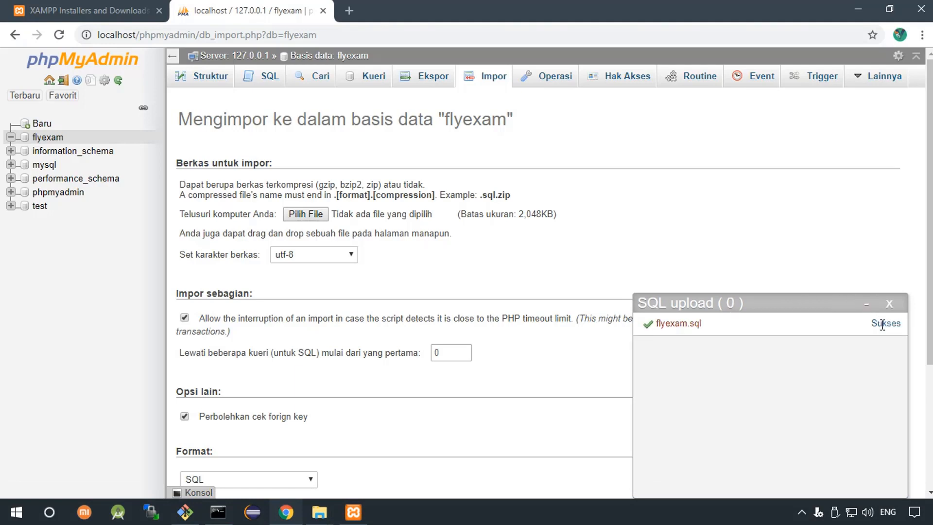
pyautogui.click(889, 306)
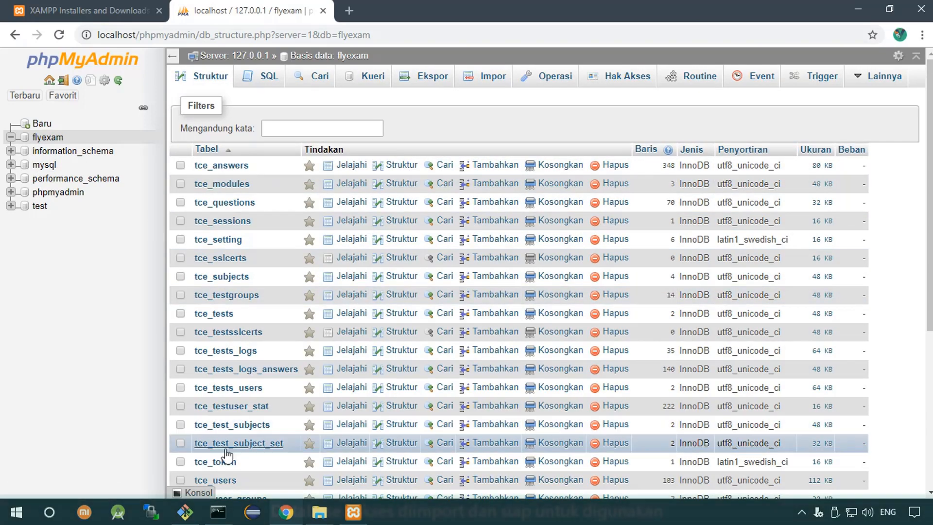
pyautogui.moveTo(923, 176)
pyautogui.mouseDown()
pyautogui.moveTo(923, 292)
pyautogui.moveTo(923, 179)
pyautogui.mouseUp()
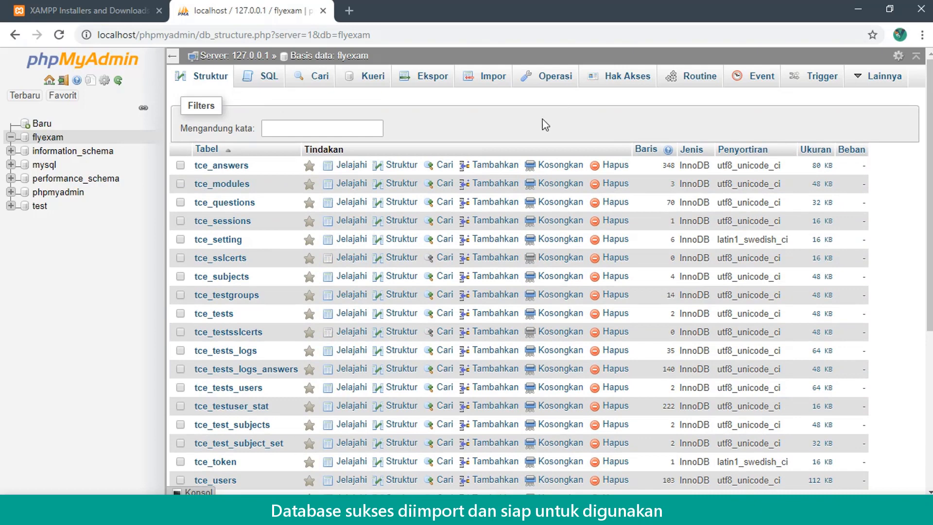
# Open a File Explorer window at G:\xampp\htdocs
pyautogui.press('super+e')
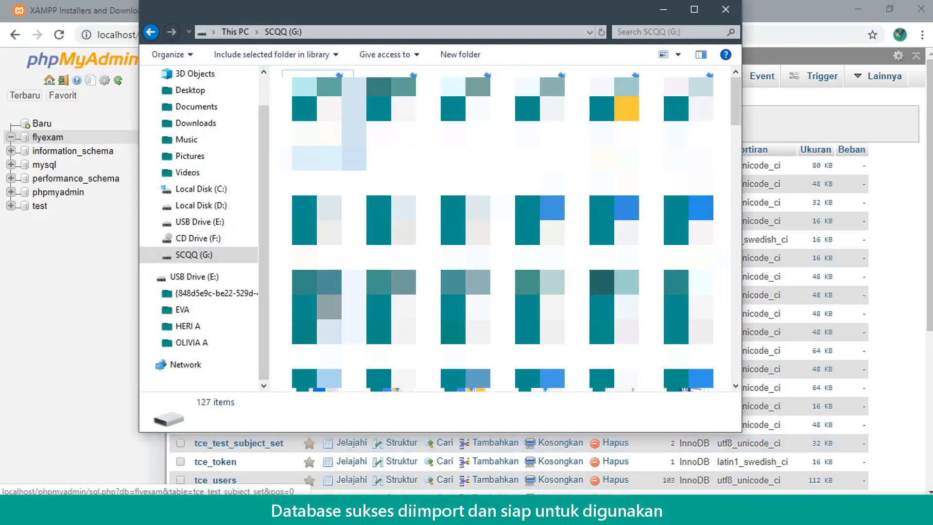
pyautogui.press('Down')
pyautogui.press('x')
pyautogui.press('x')
pyautogui.press('x')
pyautogui.press('x')
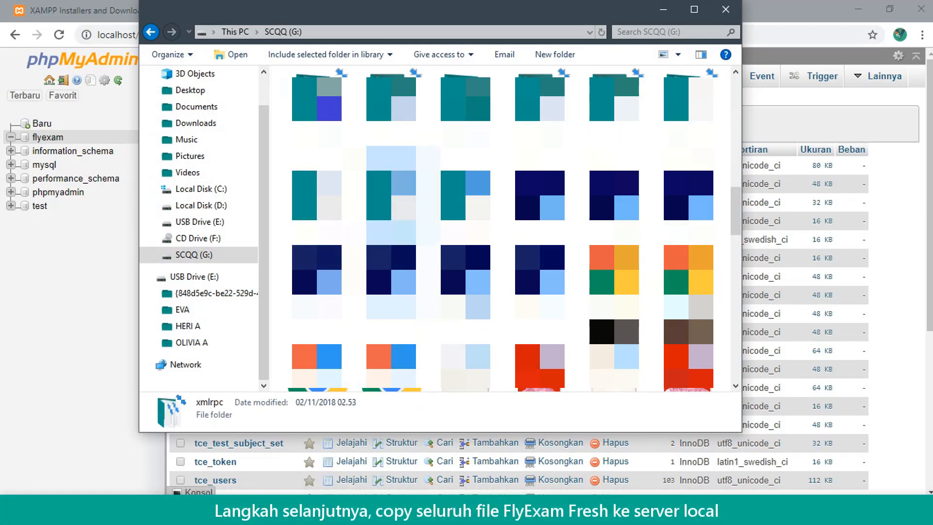
pyautogui.scroll(3, 501, 228)
pyautogui.press('Up')
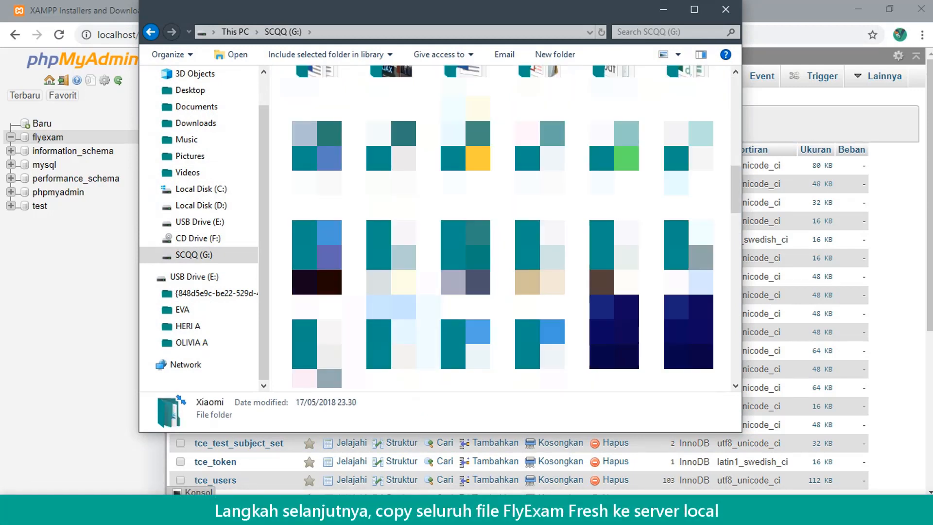
pyautogui.press('Down')
pyautogui.press('x')
pyautogui.press('x')
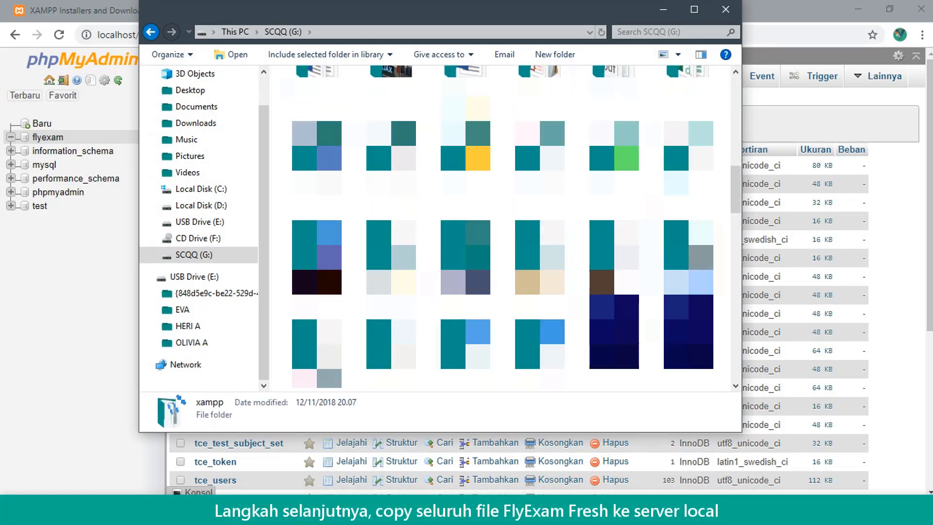
pyautogui.press('Return')
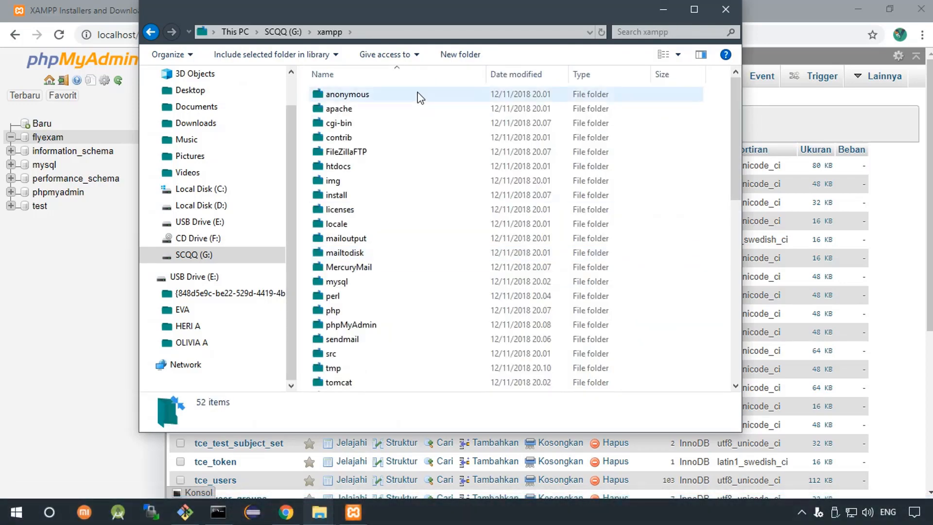
pyautogui.doubleClick(366, 166)
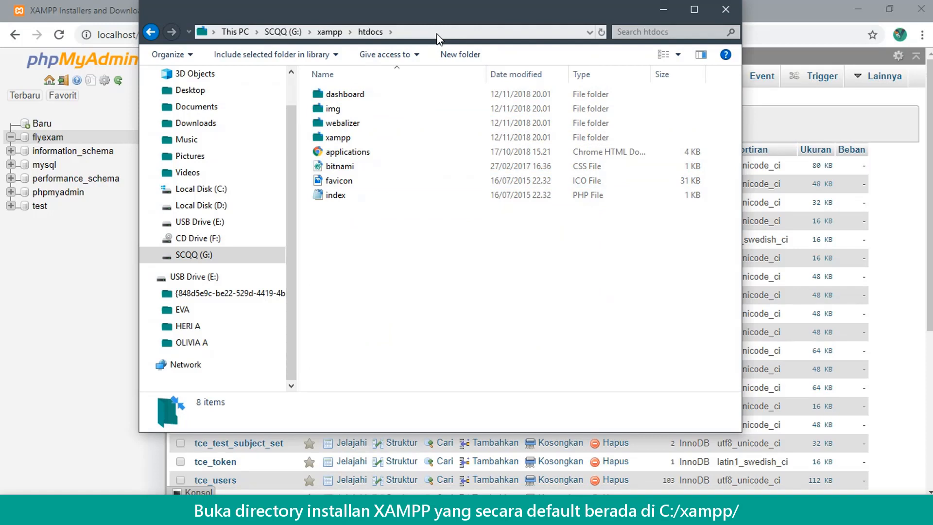
pyautogui.click(496, 34)
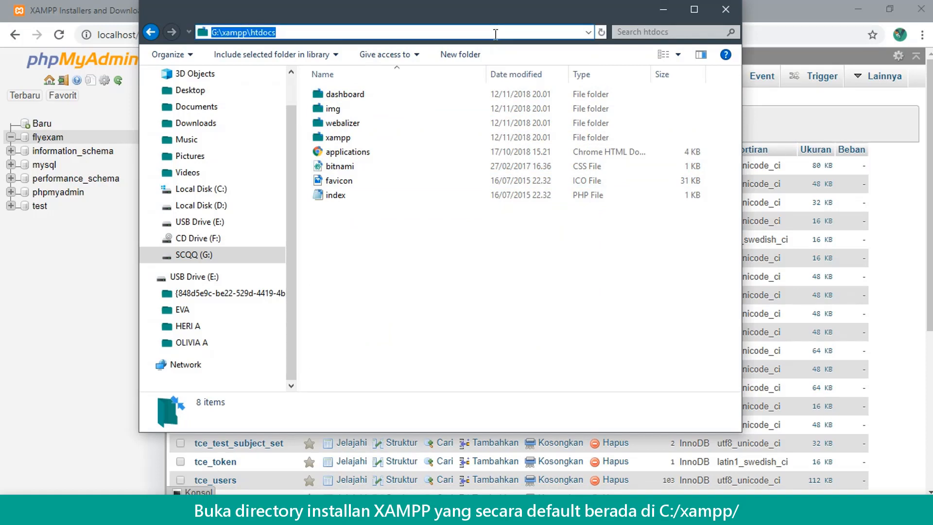
pyautogui.click(505, 285)
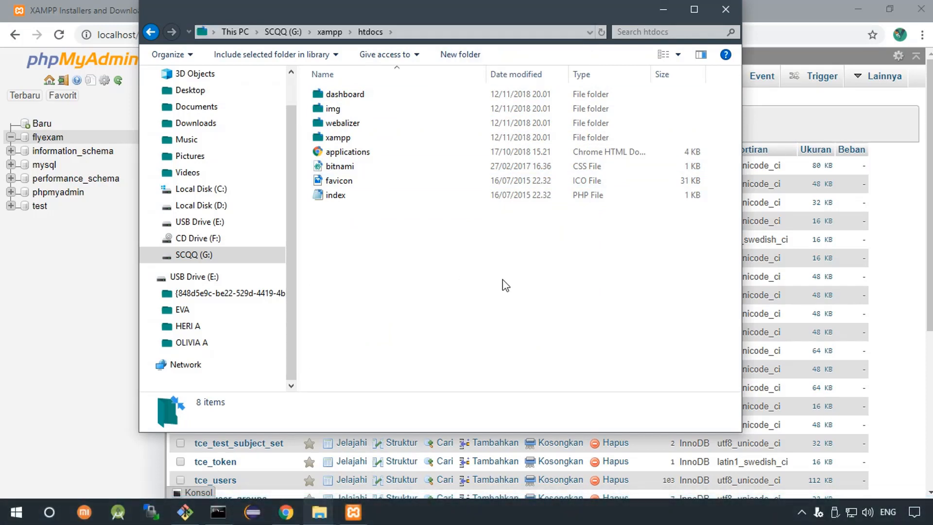
# Copy everything in FLYEXAM FRESH except the flyexam SQL file and the XAMPP installer
pyautogui.click(319, 511)
pyautogui.click(377, 481)
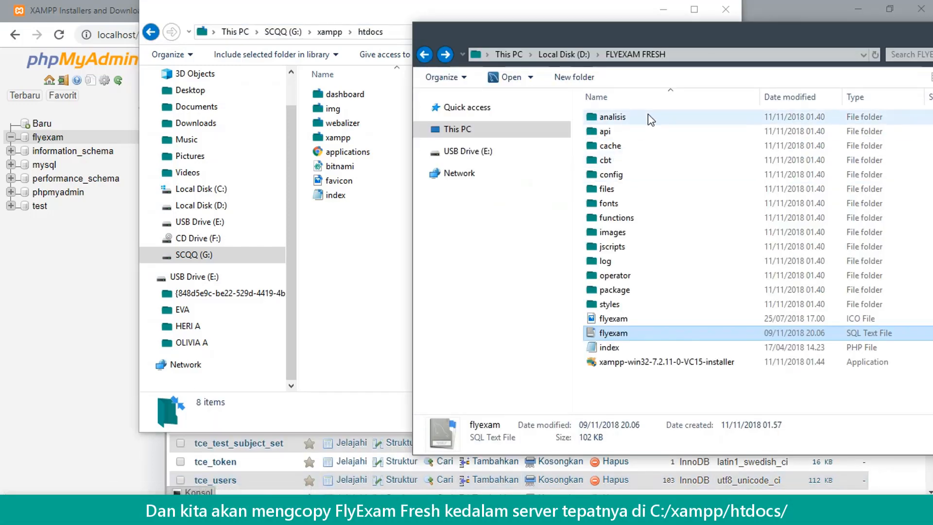
pyautogui.hotkey('ctrl', 'a')
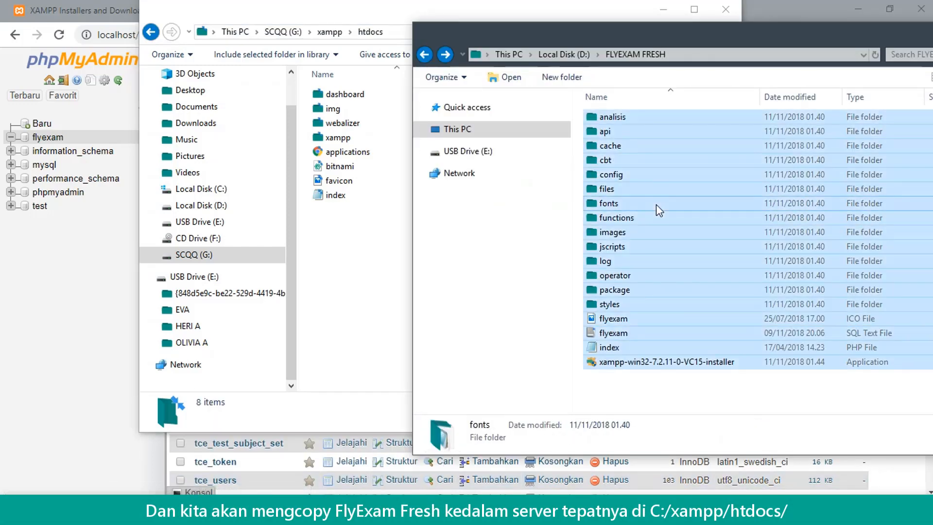
pyautogui.keyDown('ctrl'); pyautogui.click(631, 362); pyautogui.keyUp('ctrl')
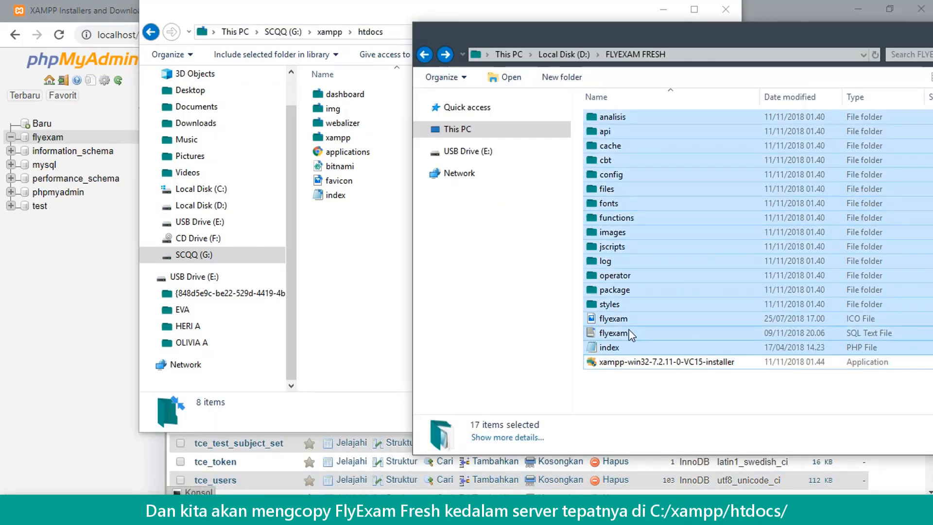
pyautogui.keyDown('ctrl'); pyautogui.click(625, 335); pyautogui.keyUp('ctrl')
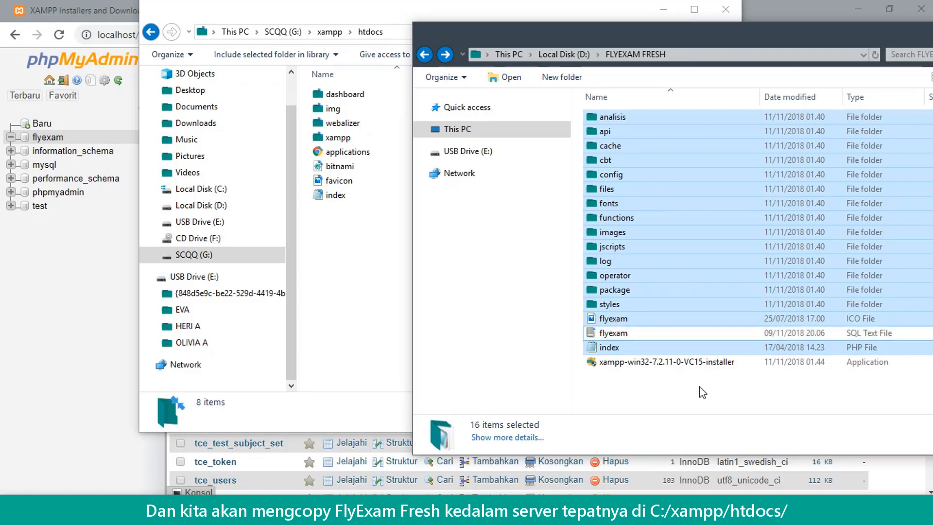
pyautogui.rightClick(657, 197)
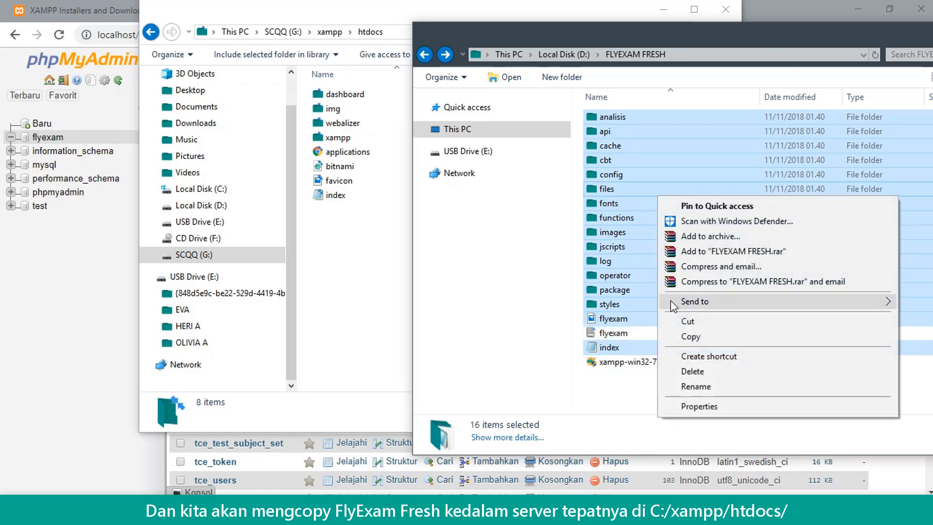
pyautogui.click(691, 337)
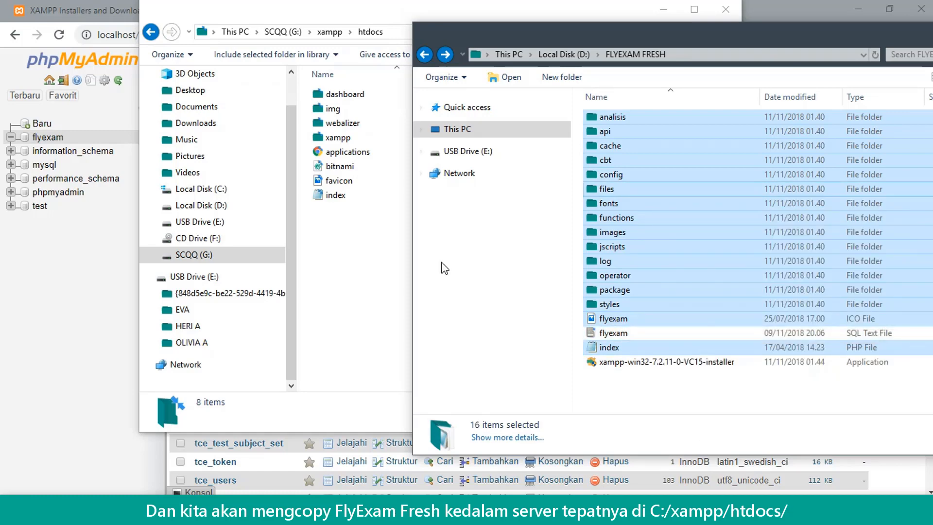
# Create a flyexam folder in htdocs and paste the 16 copied items into it
pyautogui.click(374, 248)
pyautogui.click(474, 56)
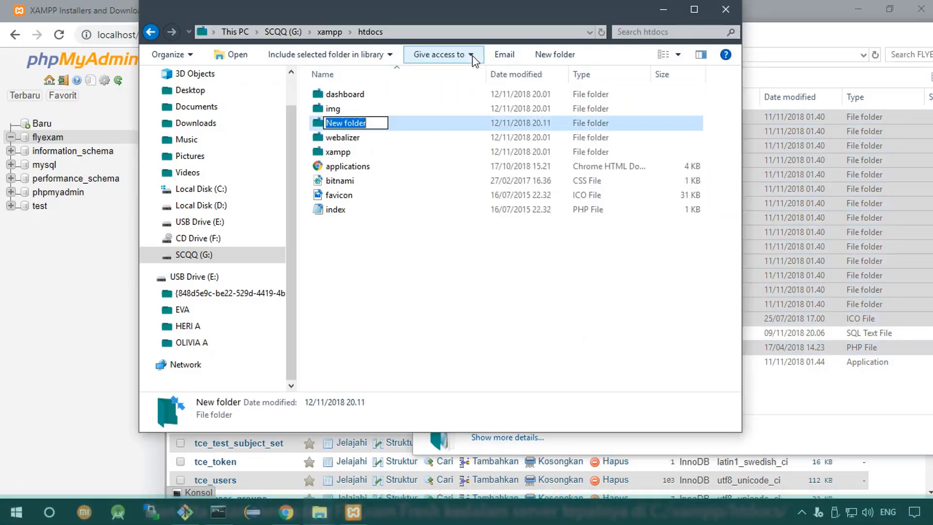
pyautogui.write('flyexam')
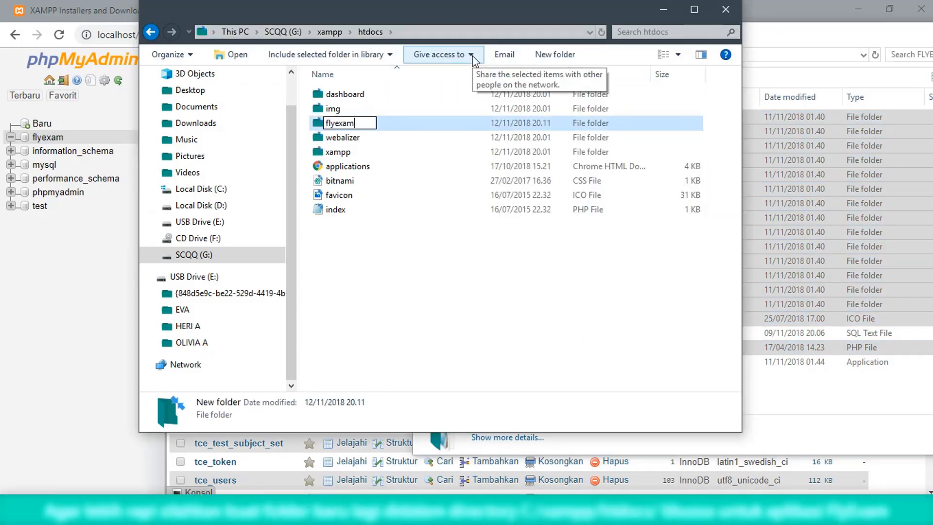
pyautogui.press('Return')
pyautogui.doubleClick(464, 109)
pyautogui.rightClick(443, 213)
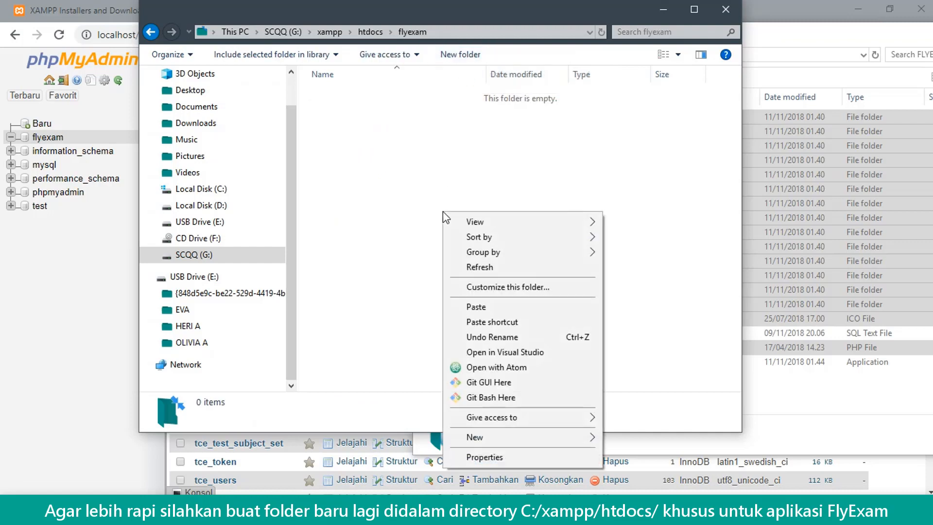
pyautogui.click(486, 307)
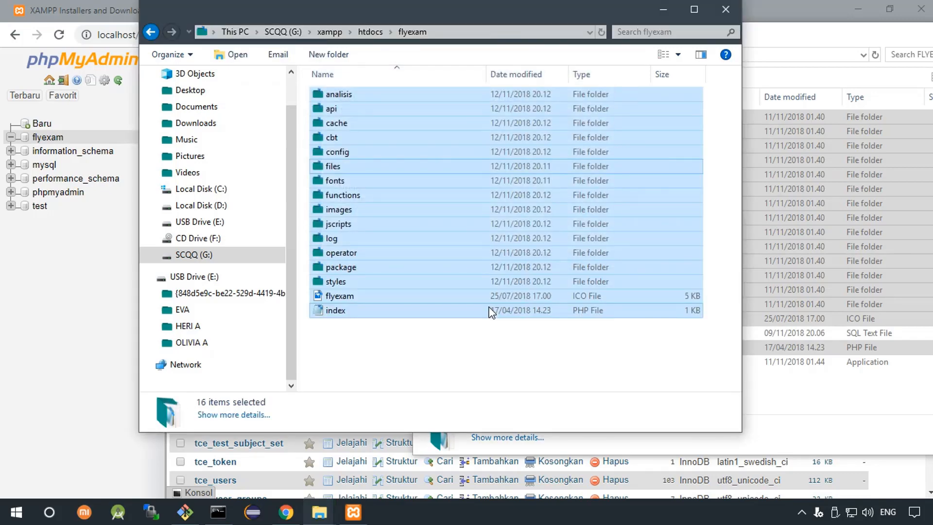
pyautogui.click(467, 342)
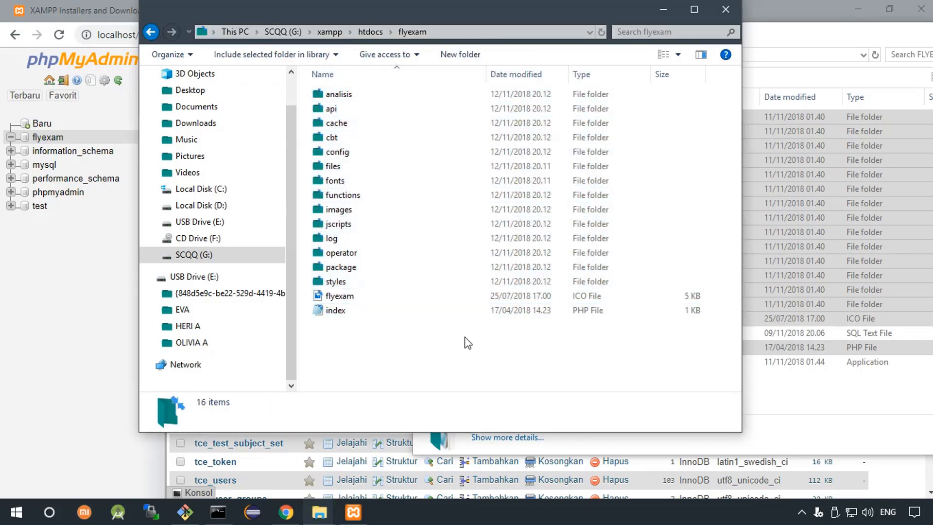
pyautogui.moveTo(832, 37); pyautogui.dragTo(635, 60)
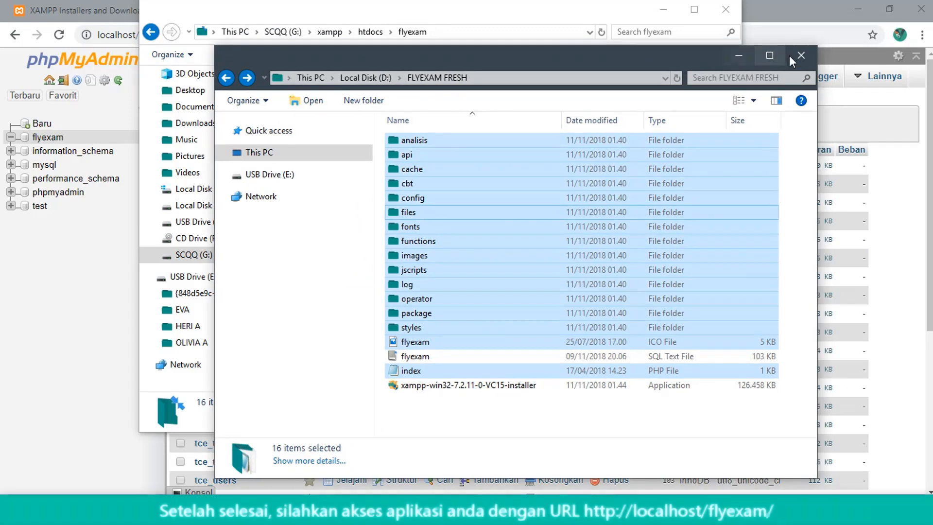
pyautogui.click(804, 55)
pyautogui.moveTo(568, 6); pyautogui.dragTo(612, 58)
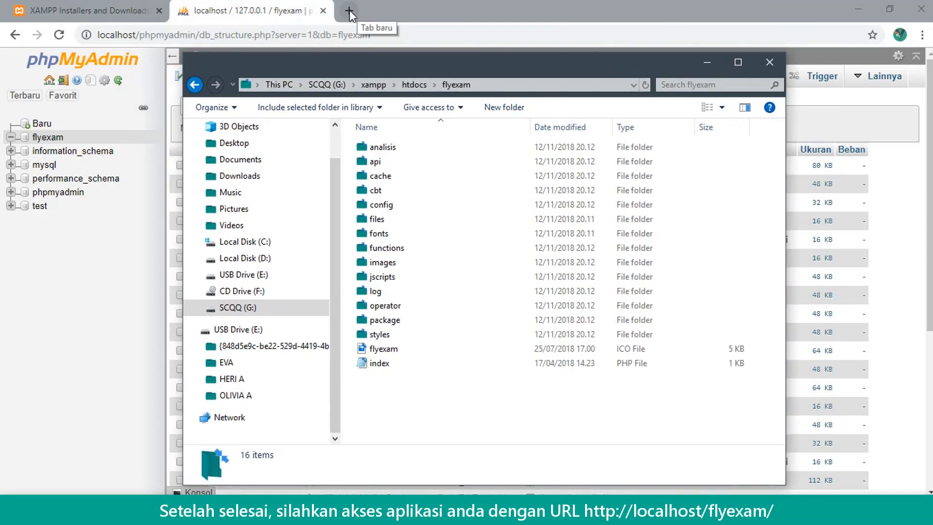
# Load localhost/flyexam in a new browser tab, getting the 'Unable to connect to the database!' error
pyautogui.click(426, 14)
pyautogui.click(347, 10)
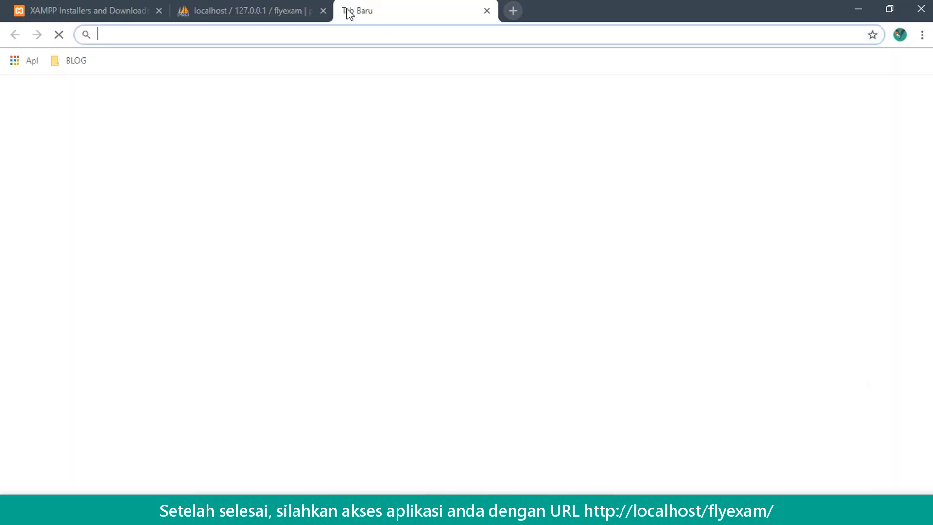
pyautogui.write('l')
pyautogui.press('Right')
pyautogui.press('BackSpace')
pyautogui.press('BackSpace')
pyautogui.press('BackSpace')
pyautogui.press('BackSpace')
pyautogui.press('BackSpace')
pyautogui.press('BackSpace')
pyautogui.press('BackSpace')
pyautogui.press('BackSpace')
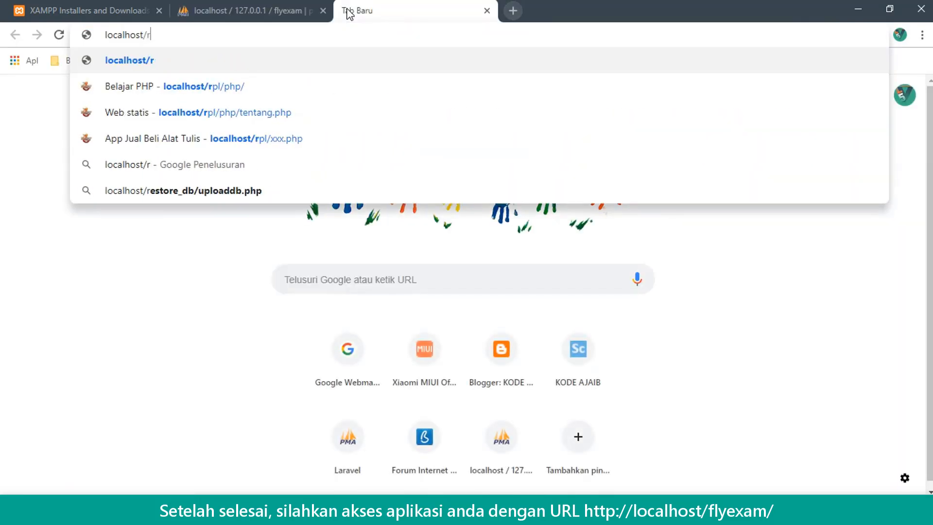
pyautogui.write('flyexam')
pyautogui.press('Return')
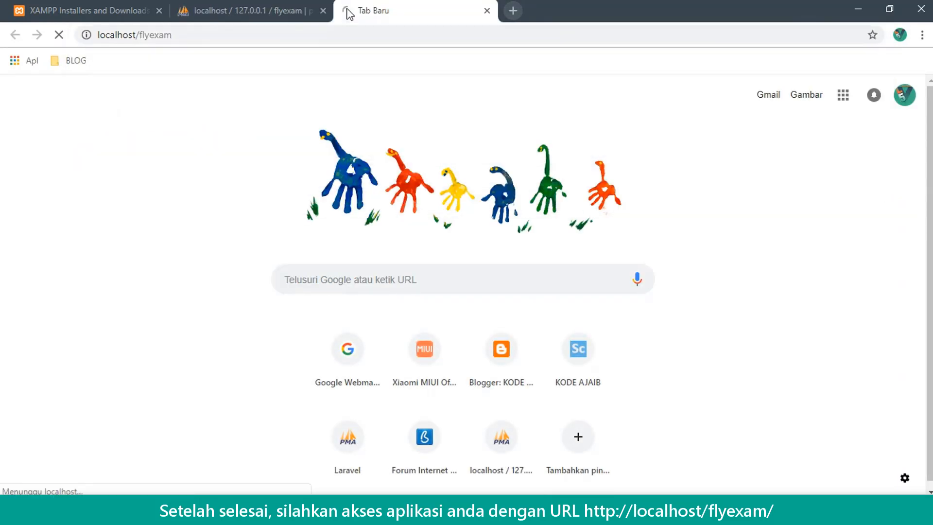
pyautogui.moveTo(131, 69); pyautogui.dragTo(284, 74)
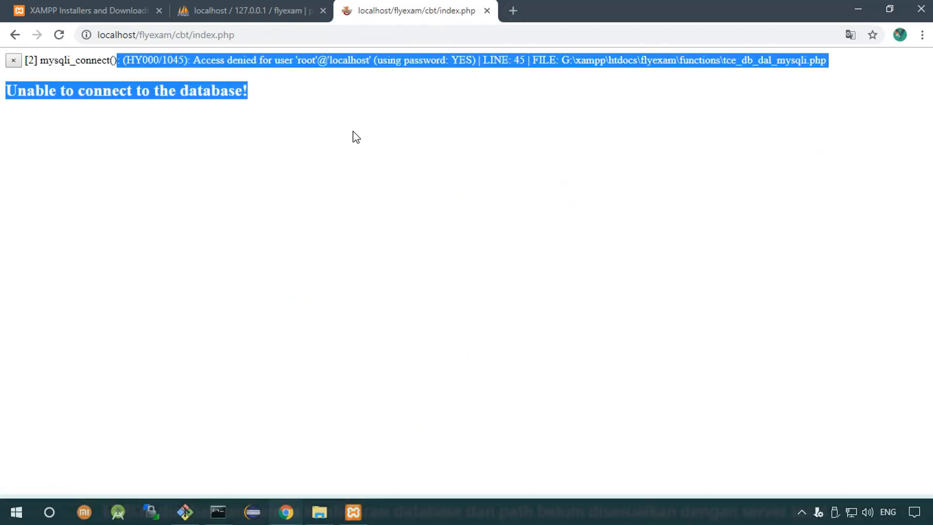
pyautogui.click(355, 138)
pyautogui.click(337, 513)
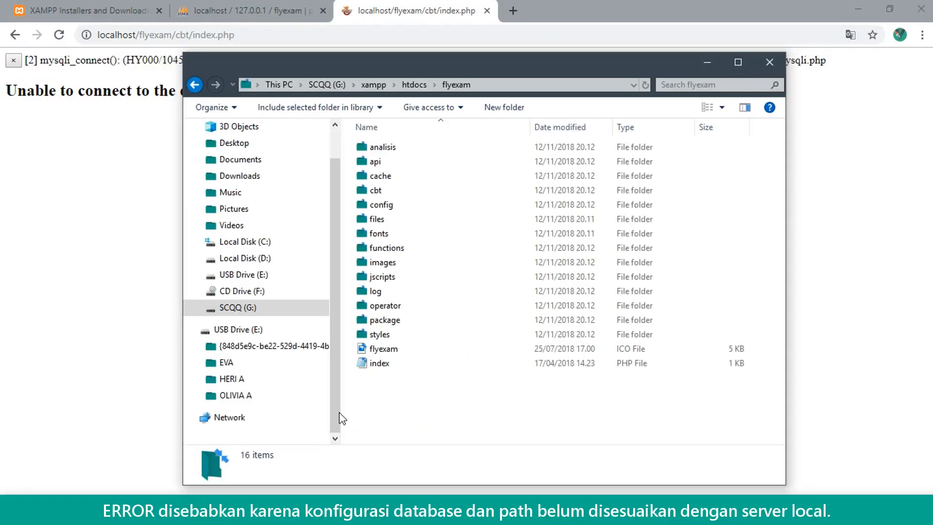
# Open G:\xampp\htdocs\flyexam as a project using Open with Atom
pyautogui.click(506, 88)
pyautogui.click(458, 384)
pyautogui.rightClick(458, 384)
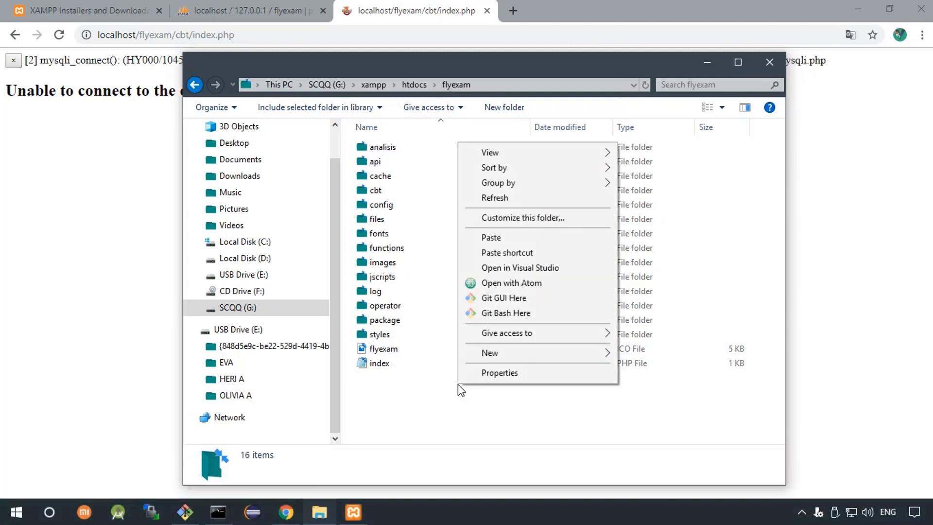
pyautogui.click(523, 282)
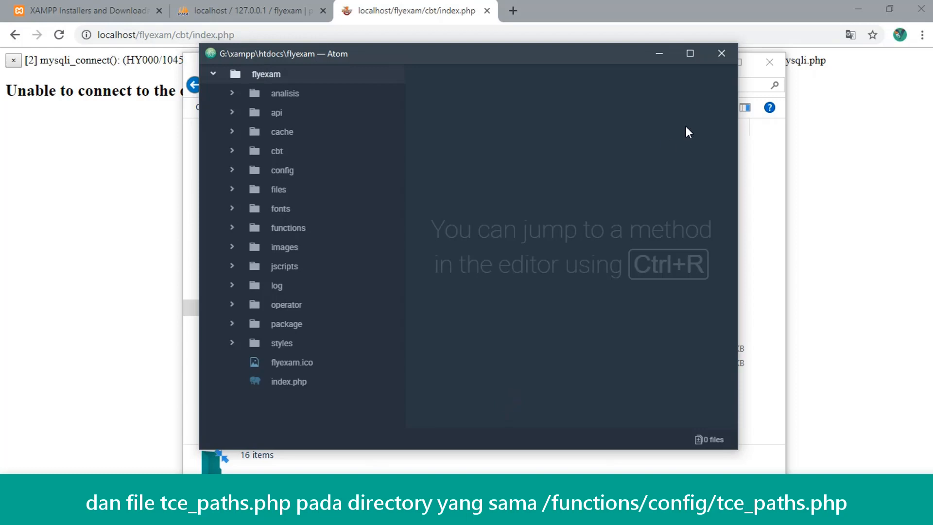
# Open functions/config/tce_db_config.php in Atom's editor
pyautogui.click(690, 53)
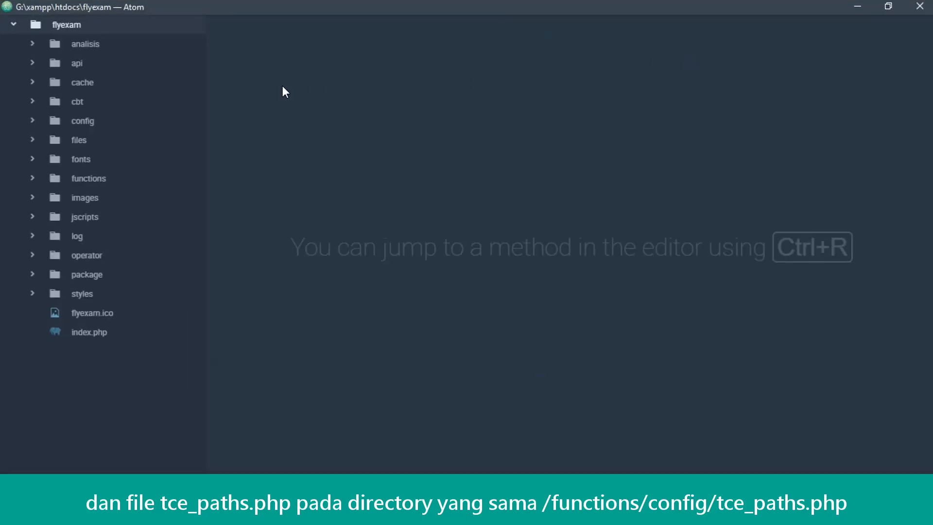
pyautogui.click(33, 177)
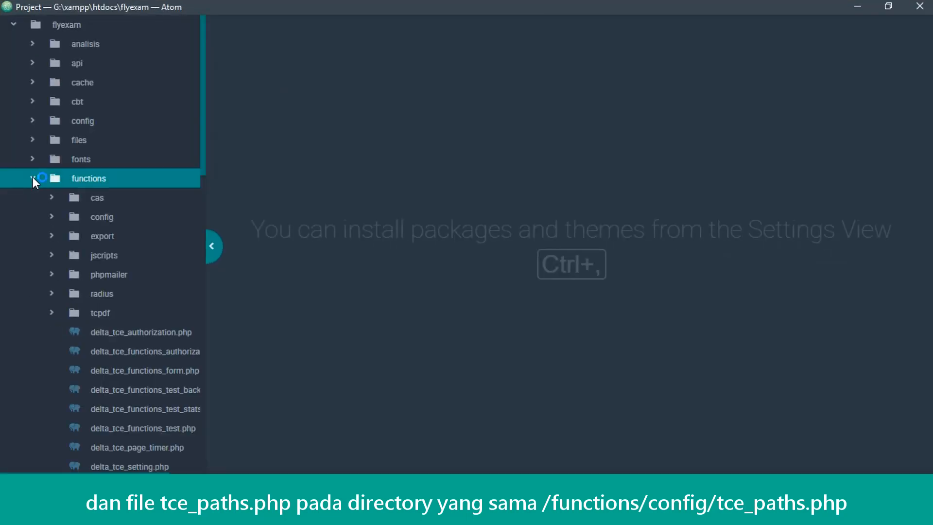
pyautogui.click(45, 215)
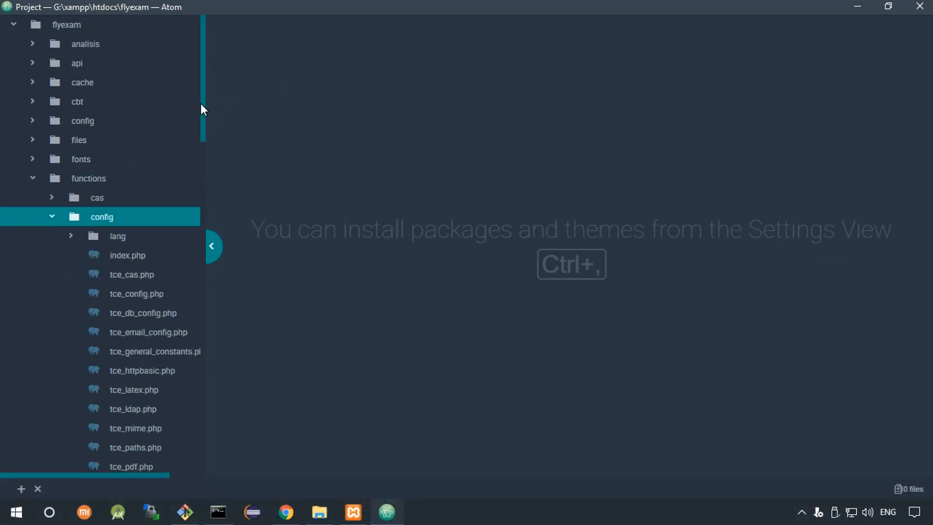
pyautogui.moveTo(201, 104); pyautogui.dragTo(202, 149)
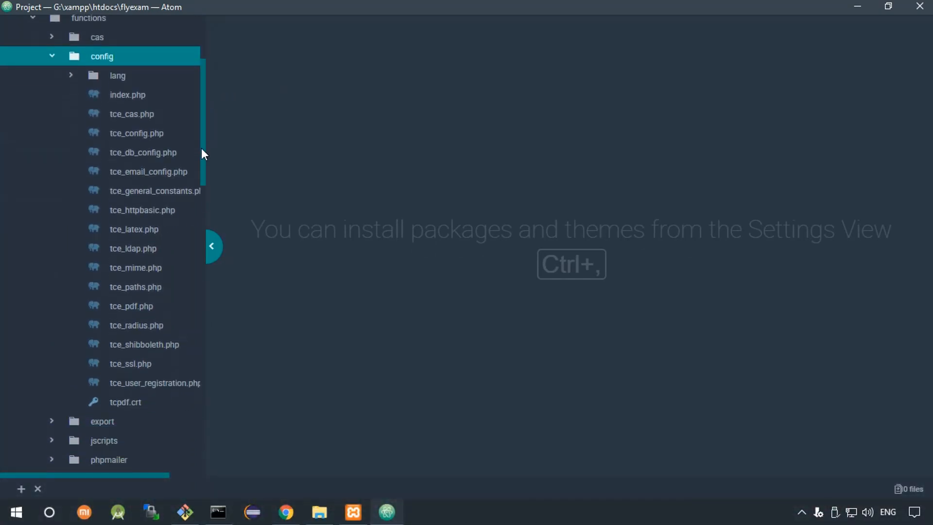
pyautogui.click(143, 151)
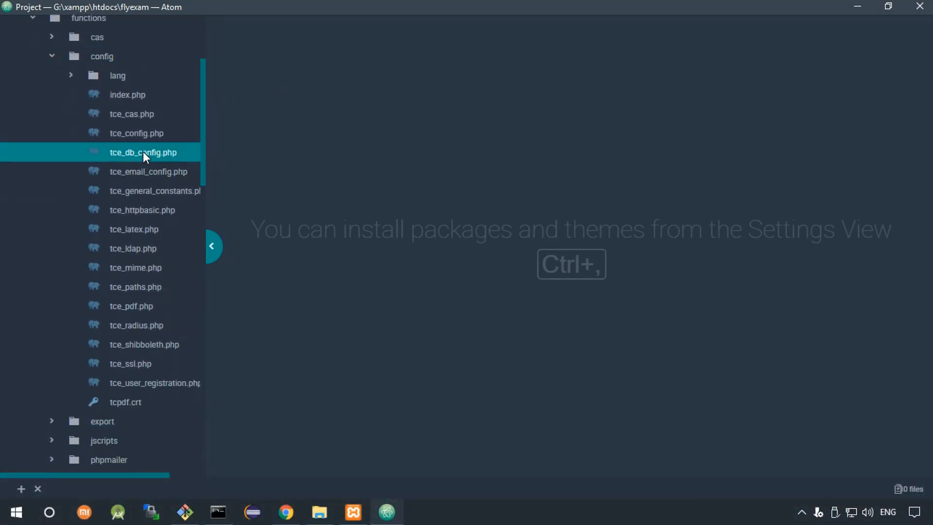
pyautogui.doubleClick(143, 152)
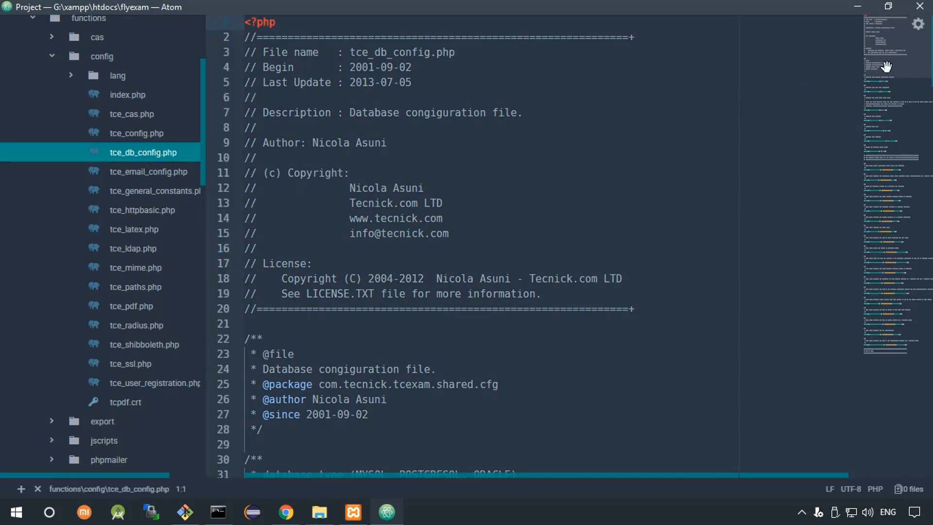
# Change the database name from flyexam2018 to flyexam, empty the password, and save
pyautogui.moveTo(885, 66); pyautogui.dragTo(889, 124)
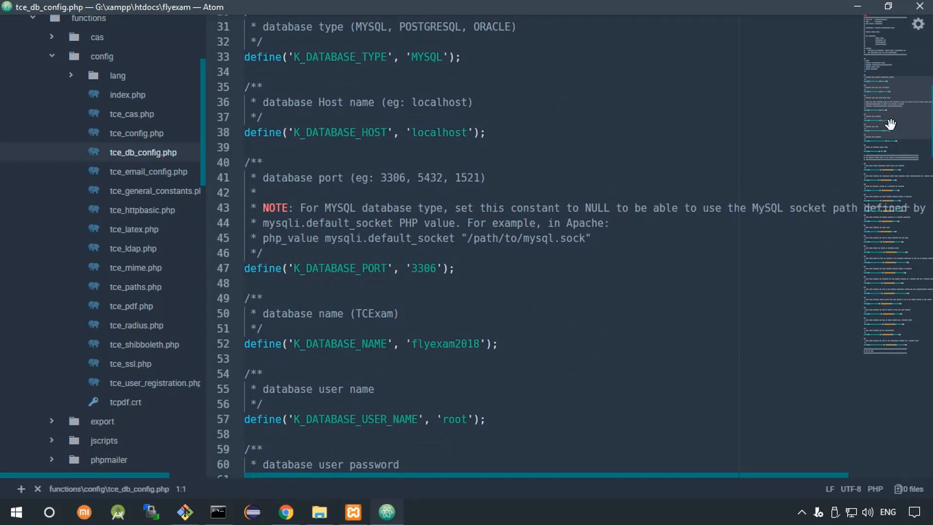
pyautogui.click(490, 137)
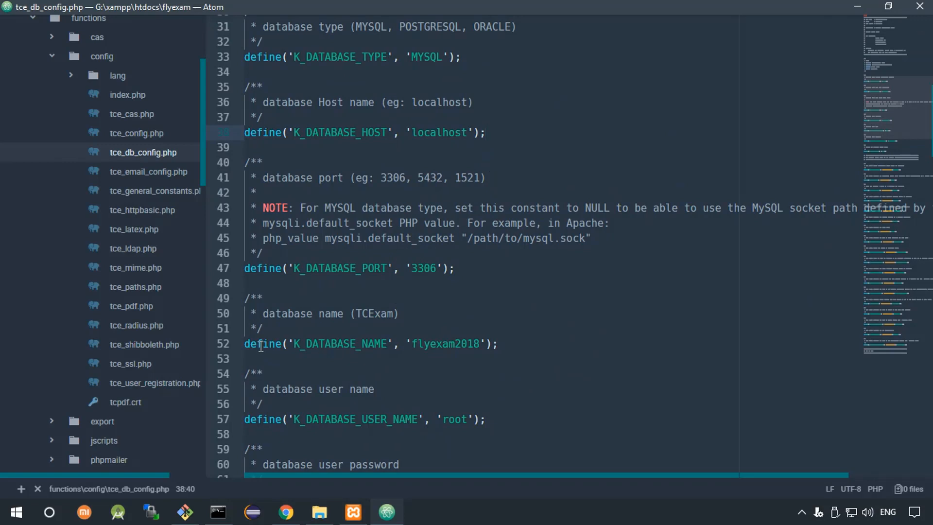
pyautogui.click(451, 344)
pyautogui.doubleClick(455, 344)
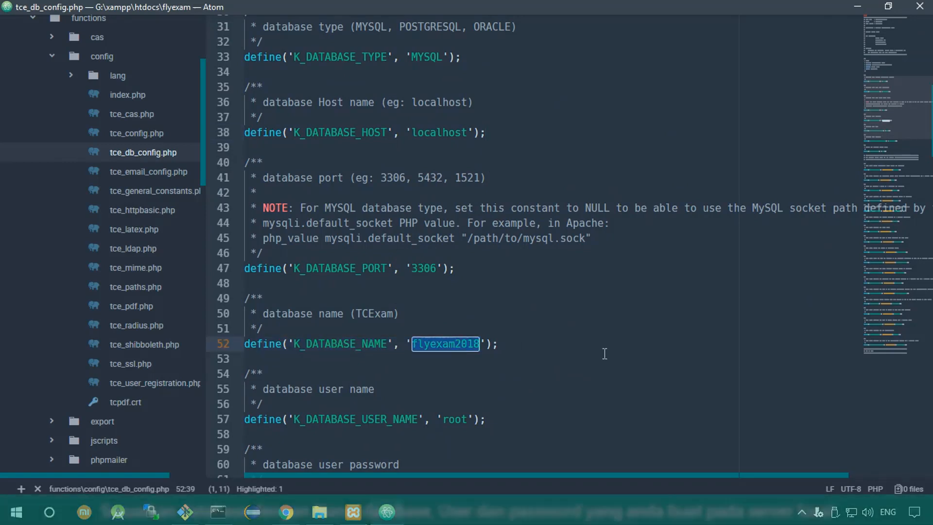
pyautogui.write('flyexam')
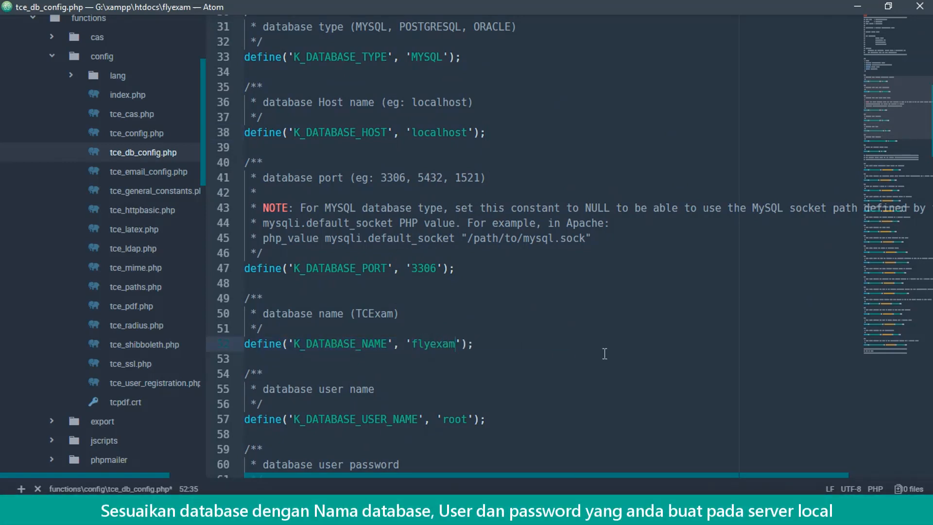
pyautogui.scroll(-4, 509, 220)
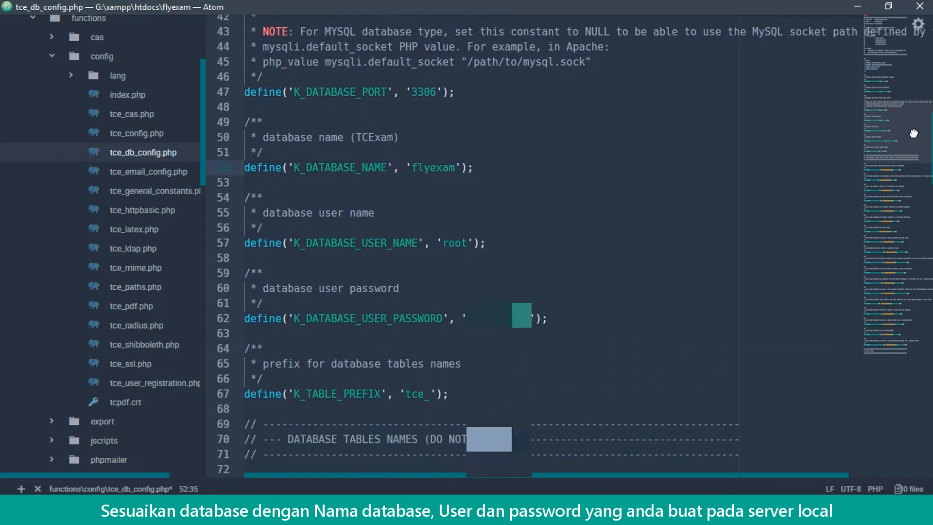
pyautogui.doubleClick(453, 237)
pyautogui.doubleClick(499, 313)
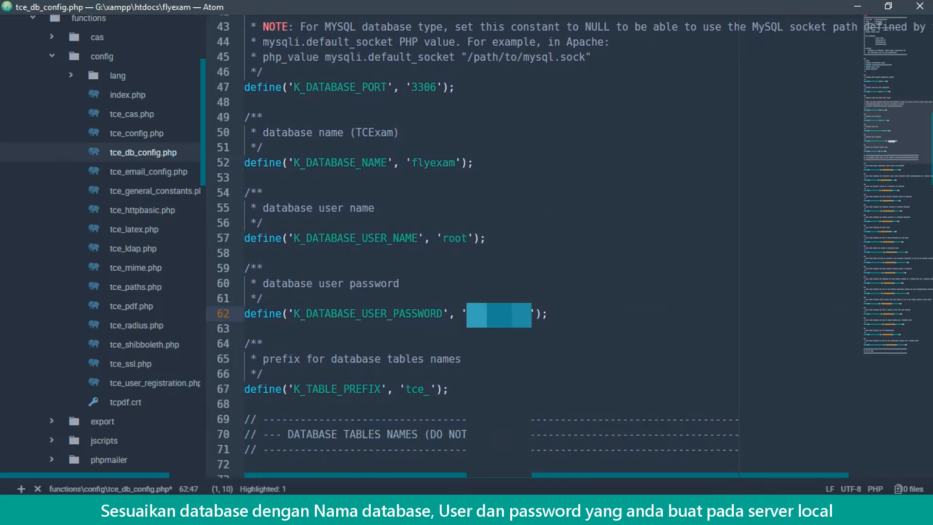
pyautogui.press('BackSpace')
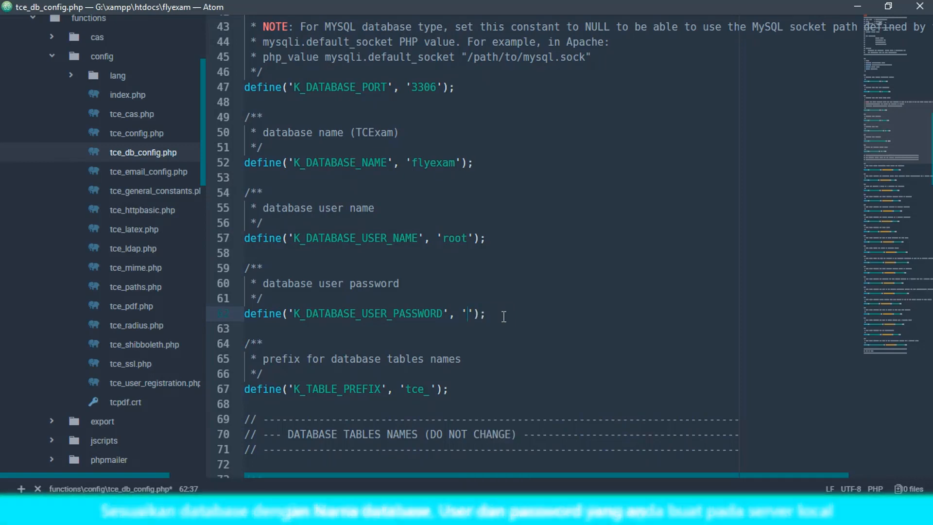
pyautogui.hotkey('ctrl', 's')
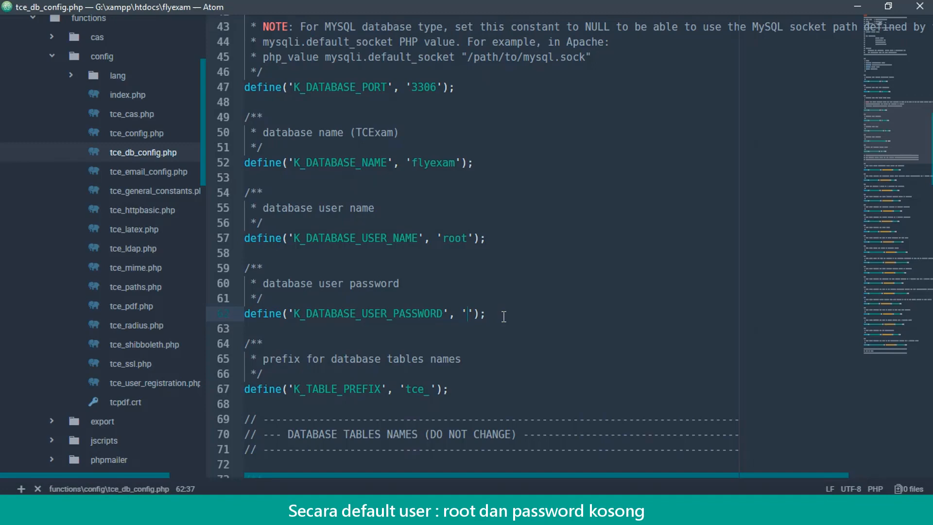
pyautogui.click(886, 184)
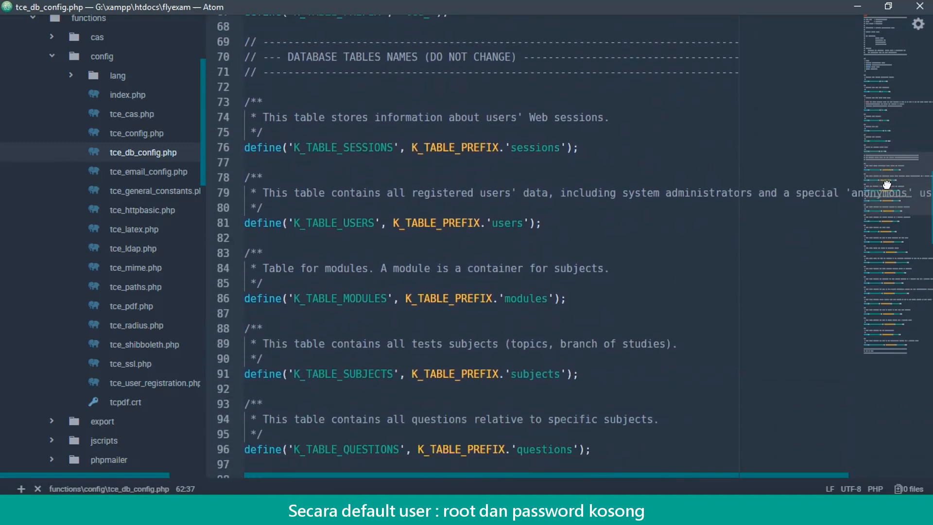
pyautogui.click(895, 132)
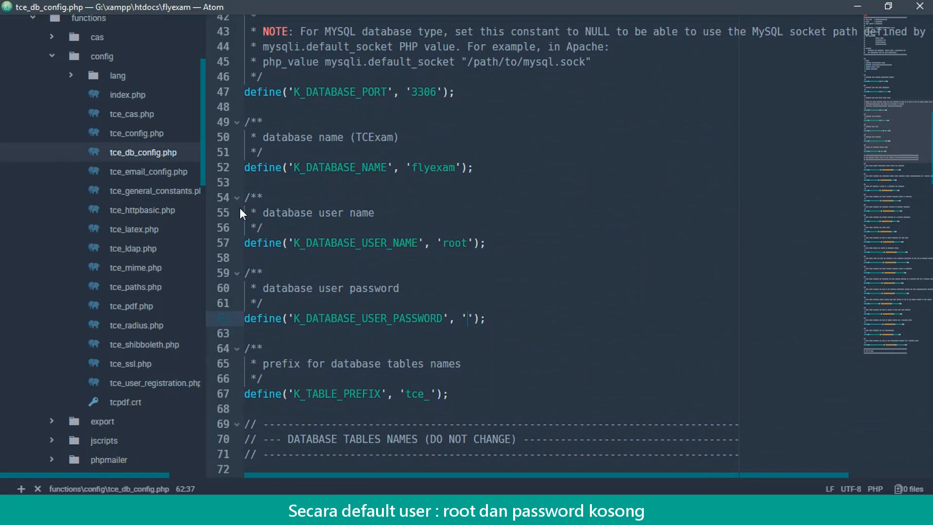
pyautogui.moveTo(202, 162); pyautogui.dragTo(195, 176)
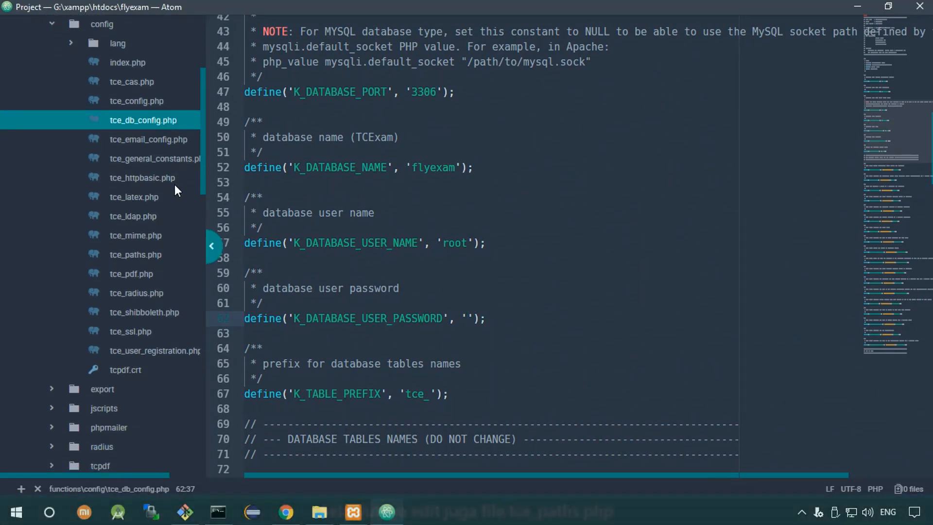
# Open tce_paths.php and copy the flyexam folder path from Explorer's address bar
pyautogui.click(130, 256)
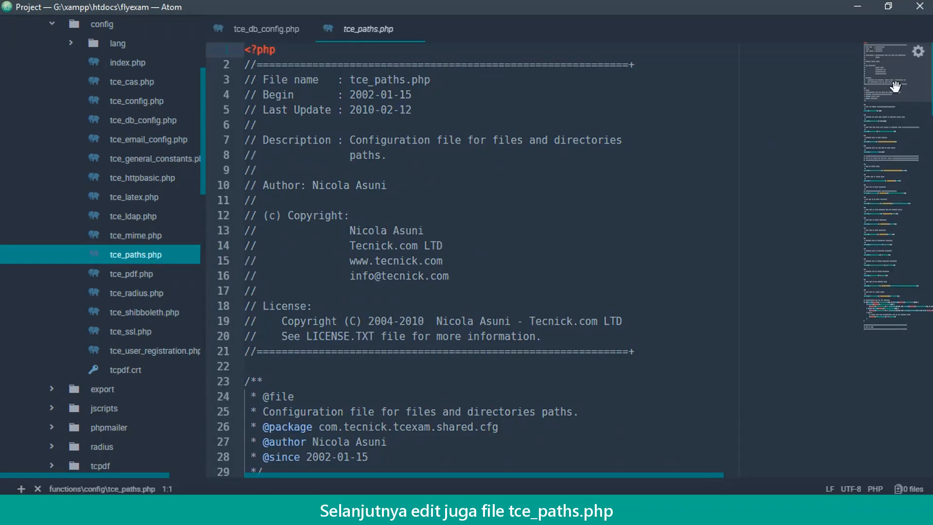
pyautogui.moveTo(895, 86); pyautogui.dragTo(894, 148)
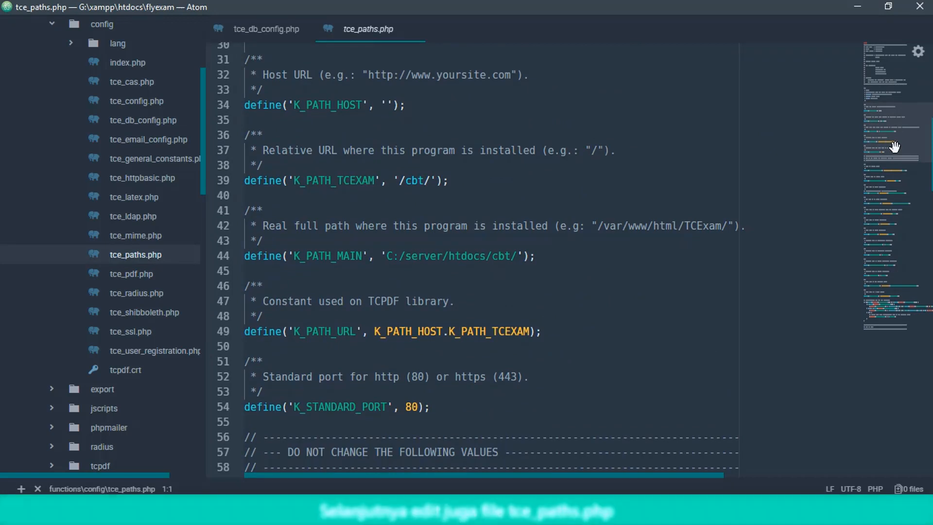
pyautogui.moveTo(535, 256); pyautogui.dragTo(244, 257)
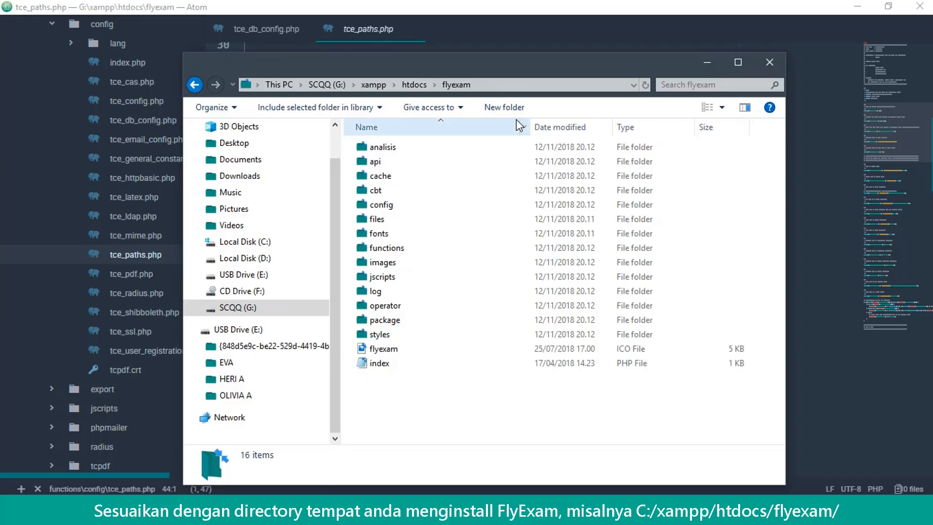
pyautogui.click(507, 84)
pyautogui.moveTo(522, 59); pyautogui.dragTo(631, 282)
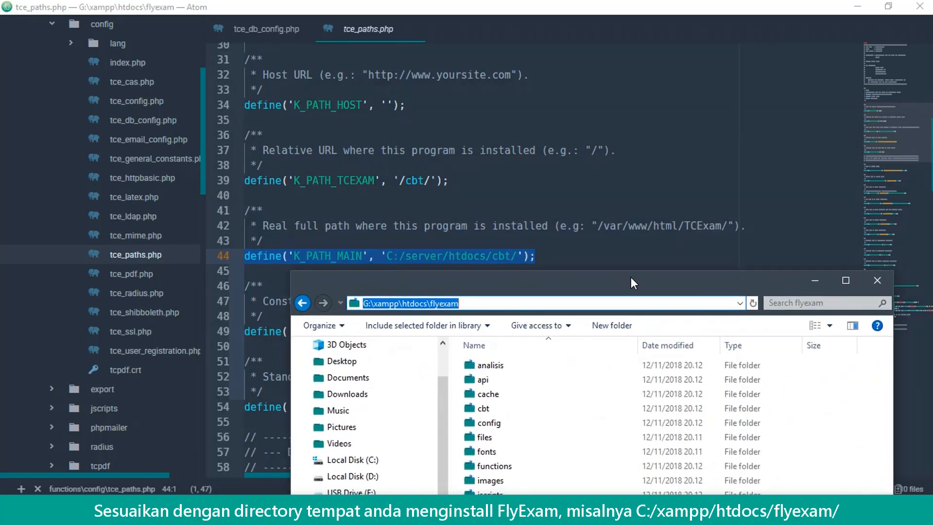
pyautogui.rightClick(439, 307)
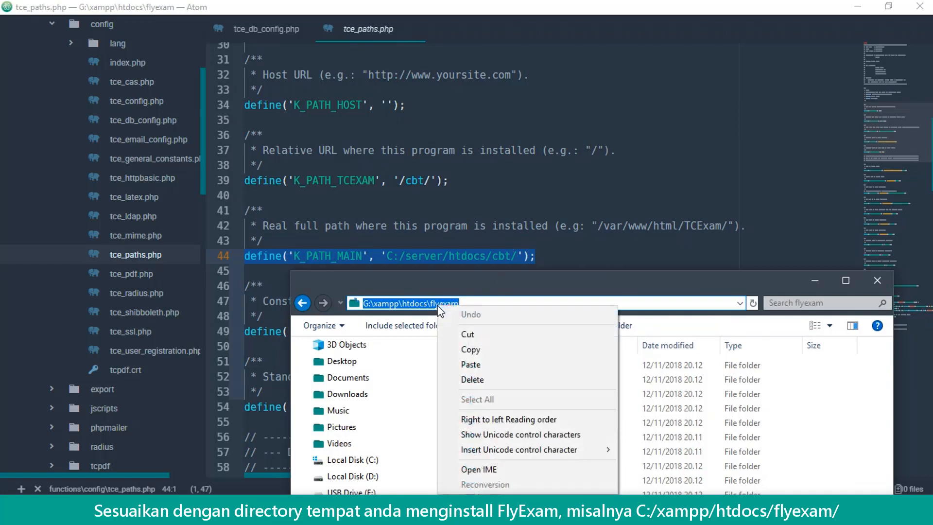
pyautogui.click(468, 348)
# Replace K_PATH_MAIN with G:/xampp/htdocs/flyexam/ using forward slashes and save
pyautogui.click(517, 257)
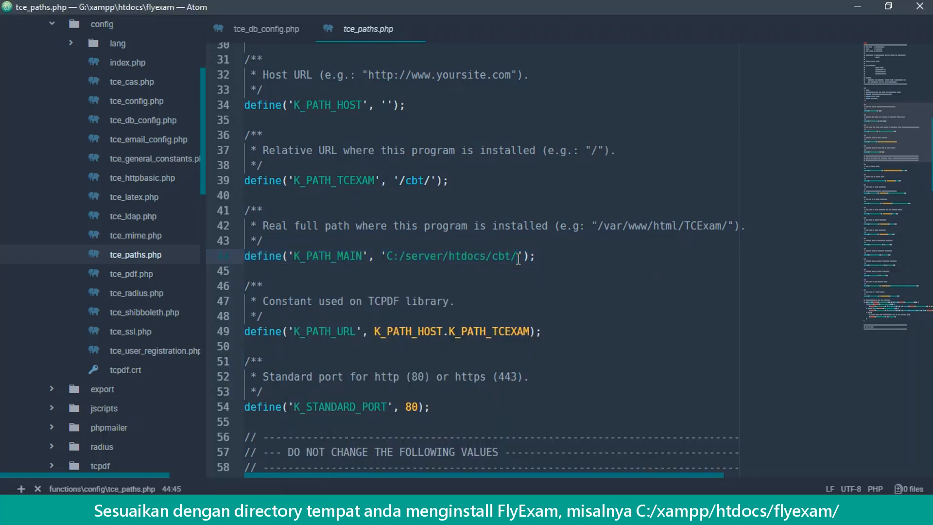
pyautogui.moveTo(518, 257); pyautogui.dragTo(401, 257)
pyautogui.hotkey('ctrl', 'v')
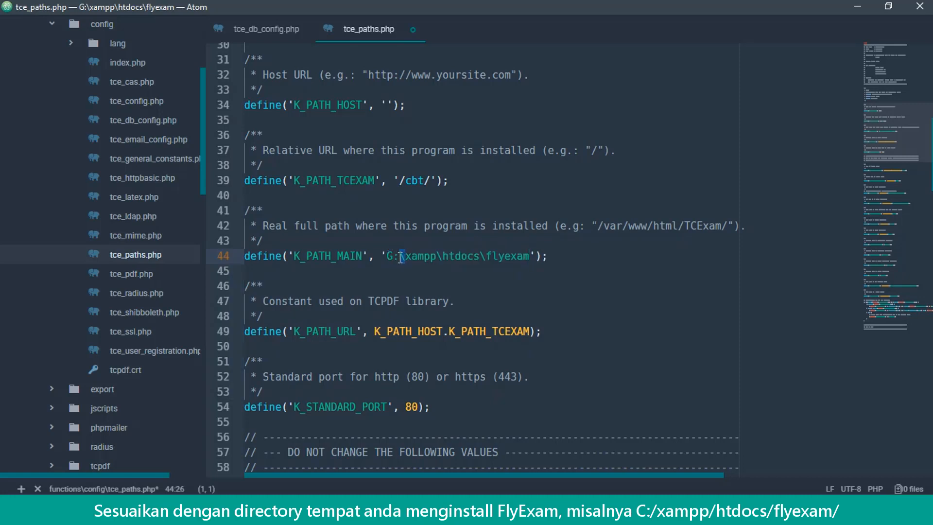
pyautogui.write('/')
pyautogui.click(443, 255)
pyautogui.moveTo(486, 256); pyautogui.dragTo(481, 256)
pyautogui.write('/')
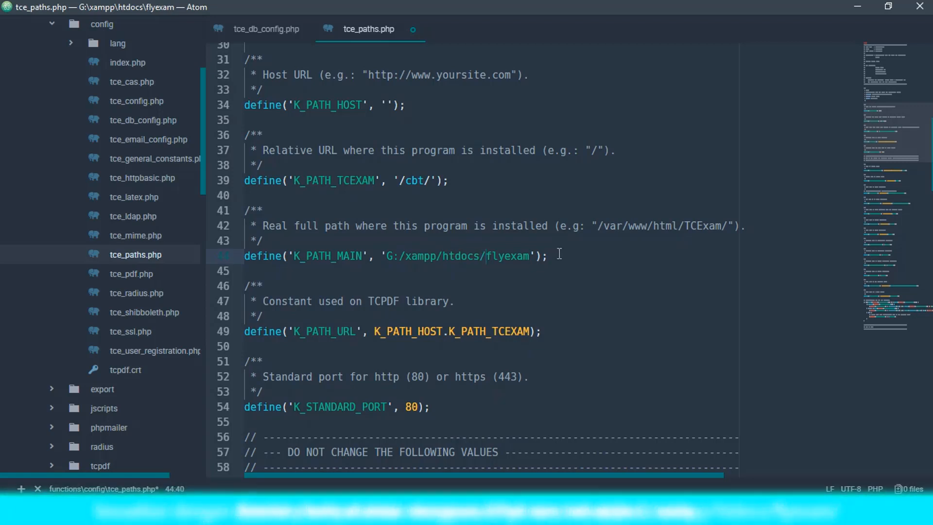
pyautogui.hotkey('ctrl', 's')
pyautogui.click(530, 257)
pyautogui.write('/')
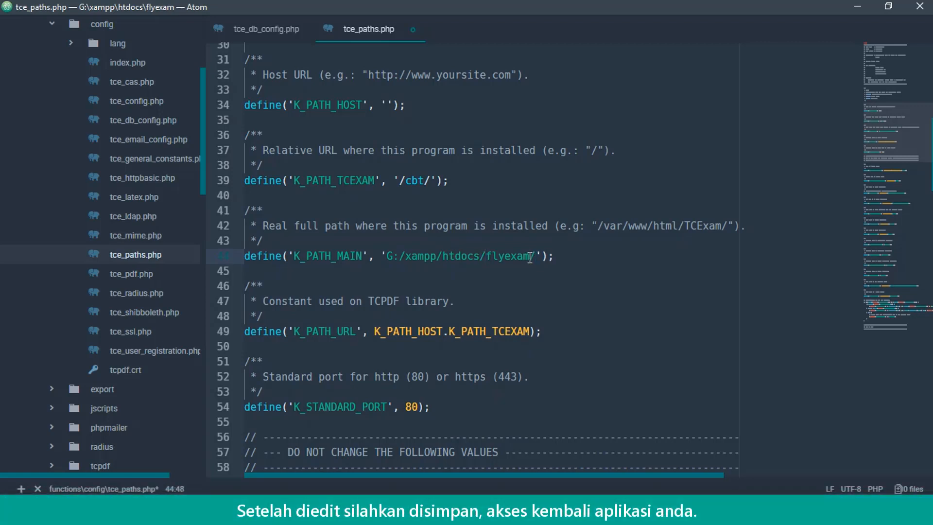
pyautogui.hotkey('ctrl', 's')
pyautogui.hotkey('alt', 'Tab')
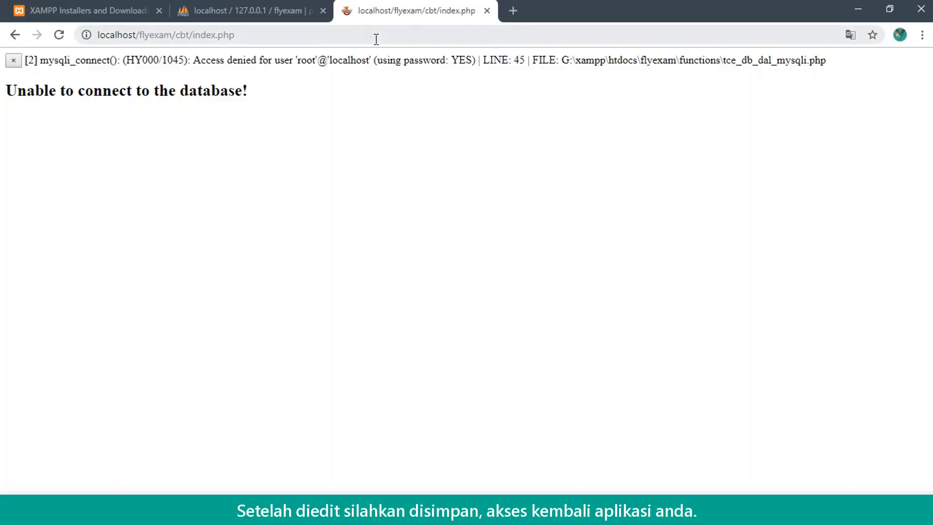
# Reload the FlyExam page and log in with the administrator account and its password
pyautogui.click(376, 35)
pyautogui.press('Return')
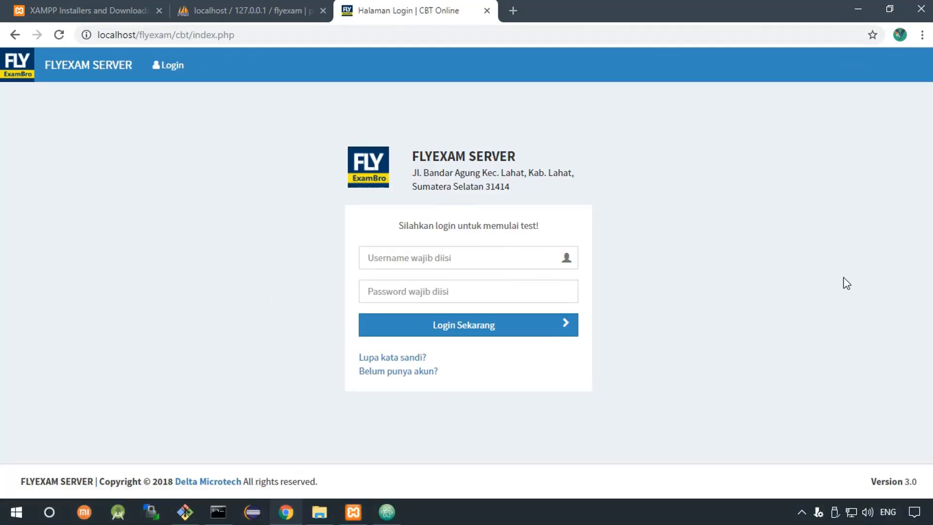
pyautogui.click(527, 262)
pyautogui.write('admin')
pyautogui.press('Tab')
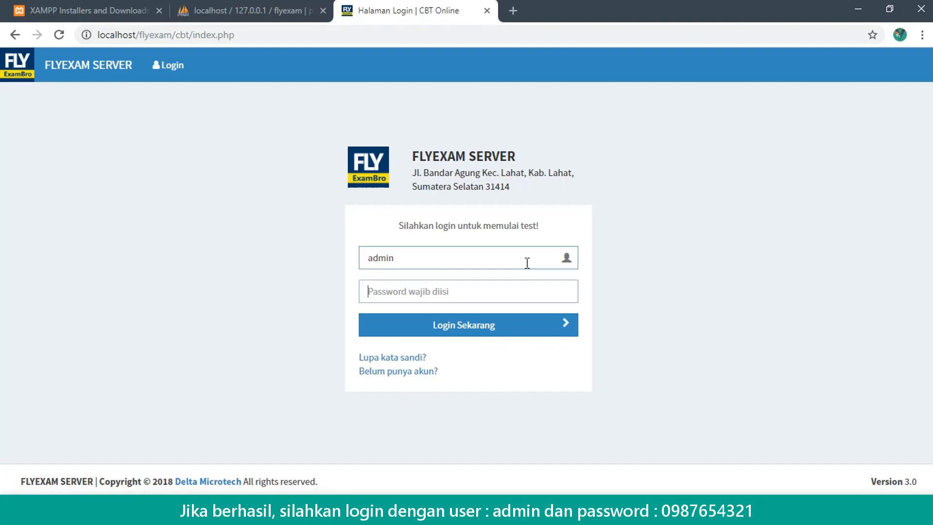
pyautogui.write('0987654321')
pyautogui.press('Return')
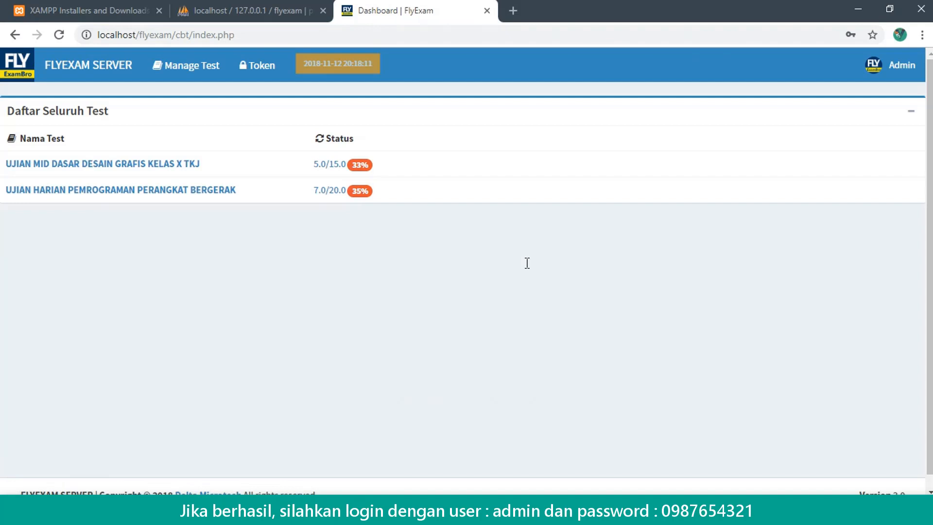
# Open the operator panel and navigate through its menus to the Import Soal (Word) page
pyautogui.click(184, 66)
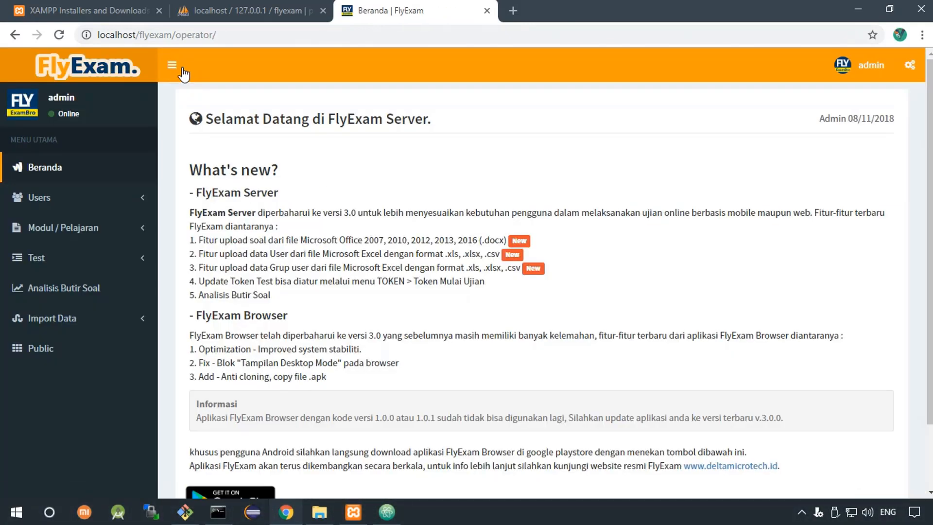
pyautogui.click(141, 203)
pyautogui.click(60, 222)
pyautogui.click(138, 314)
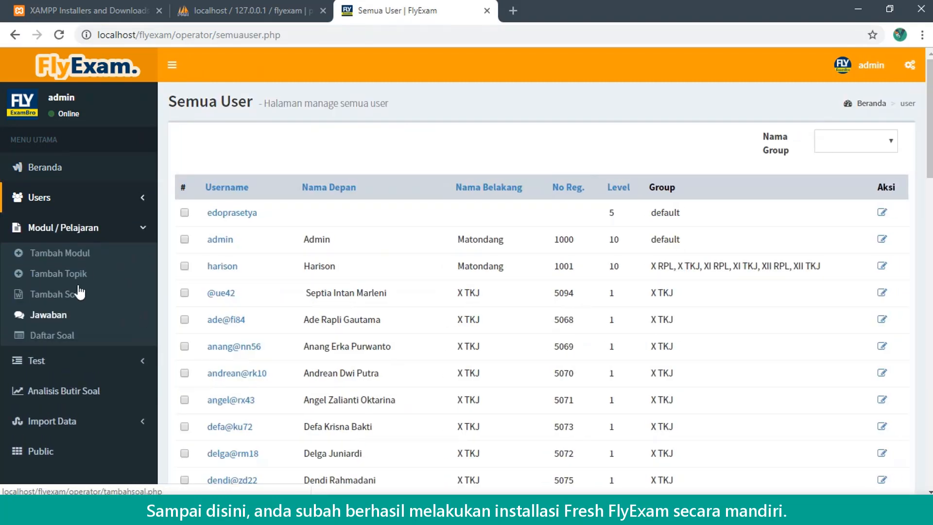
pyautogui.click(62, 252)
pyautogui.click(93, 422)
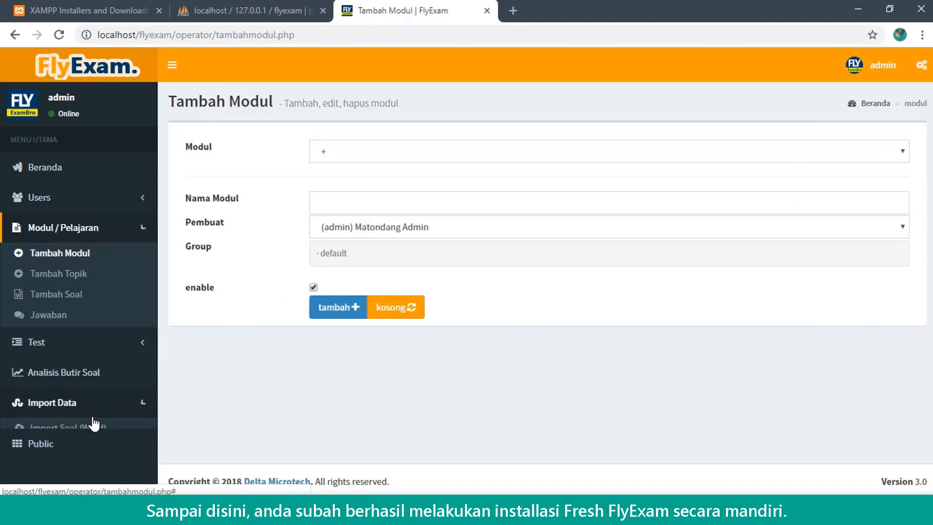
pyautogui.click(68, 343)
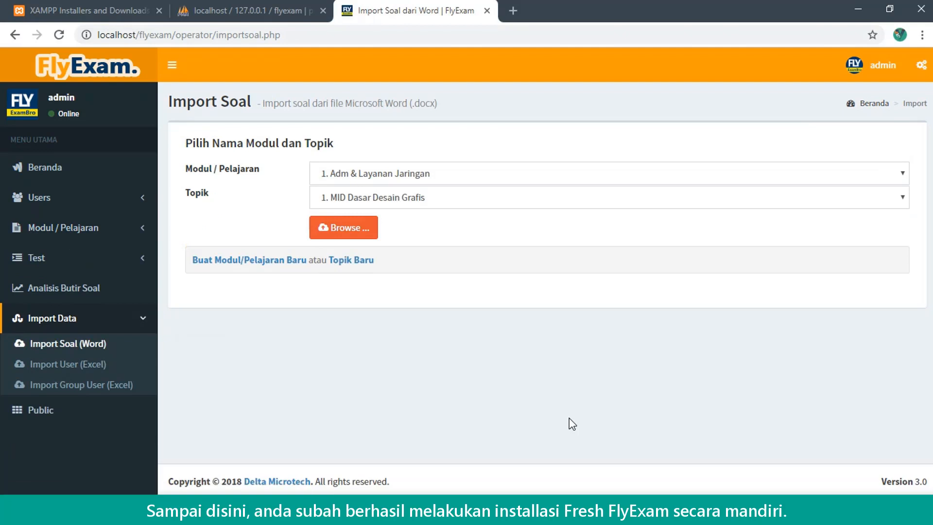